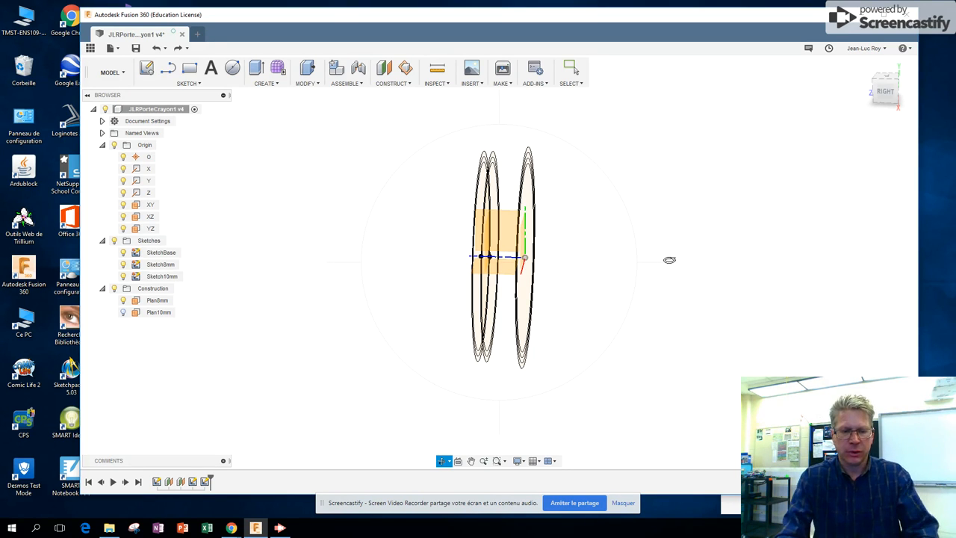
Extrude SketchBase's central disc and the innermost ring around it together by 10 mm toward the offset sketches, as a new body.
left_click_drag(568, 271, 540, 256)
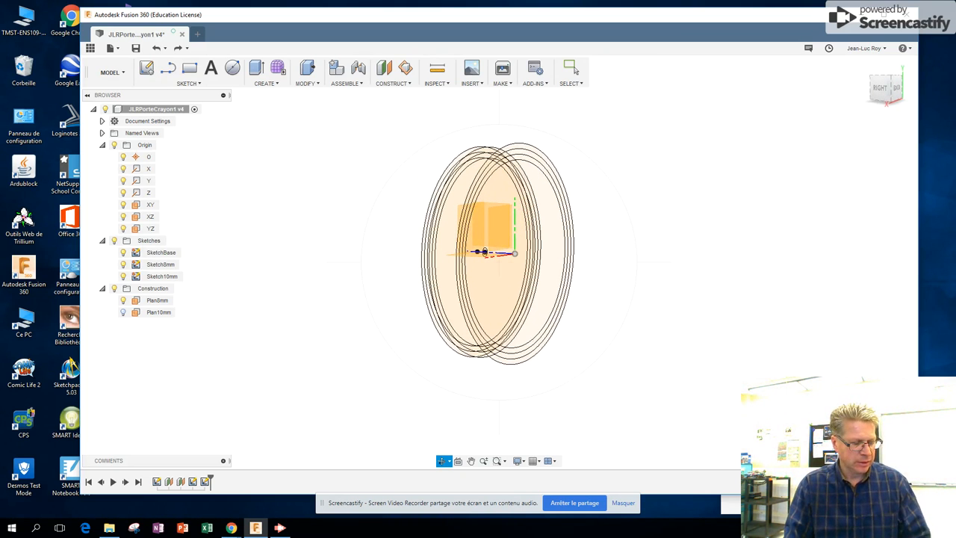
key("Escape")
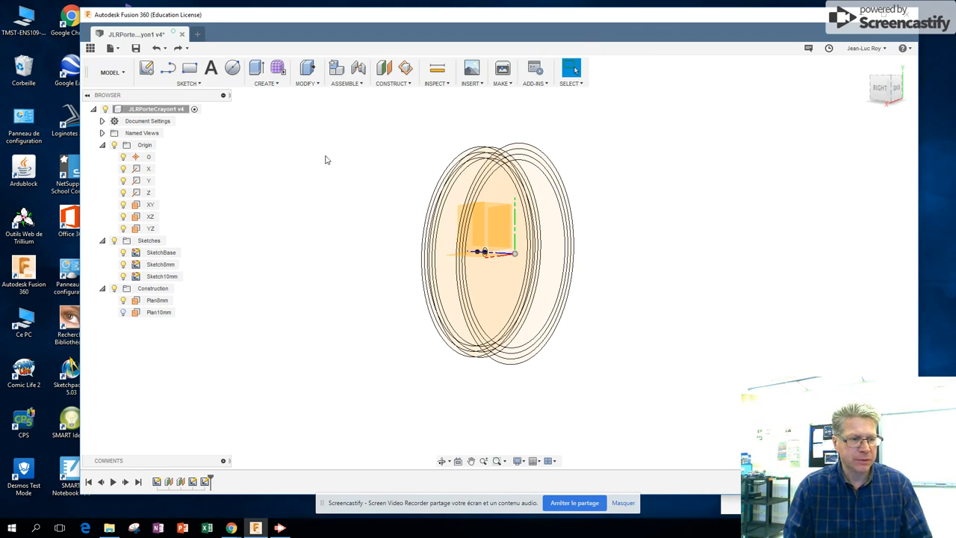
left_click(267, 82)
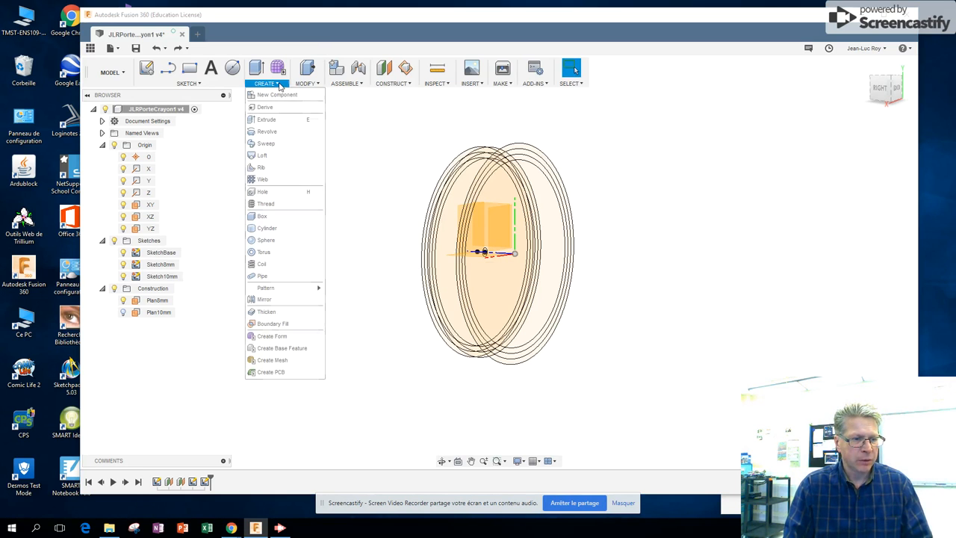
left_click(267, 120)
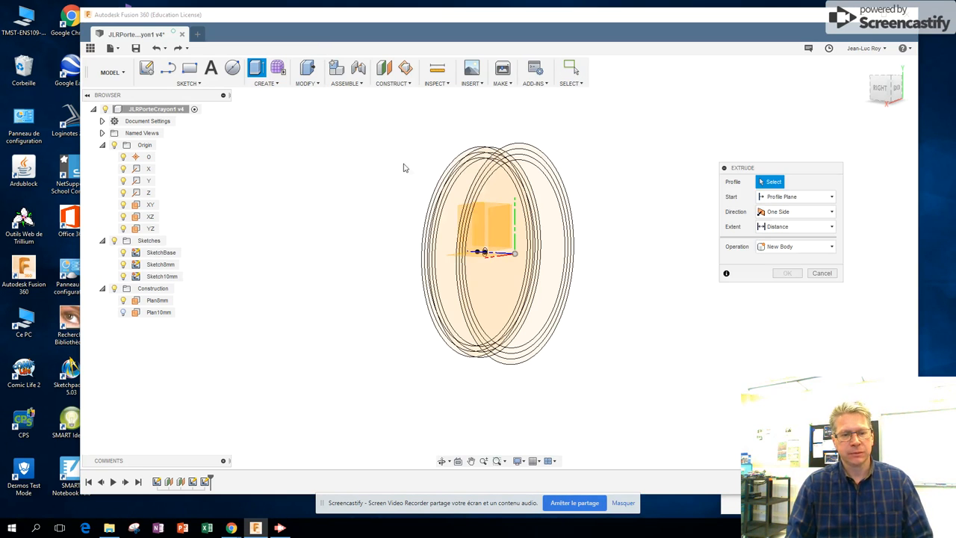
left_click(535, 191)
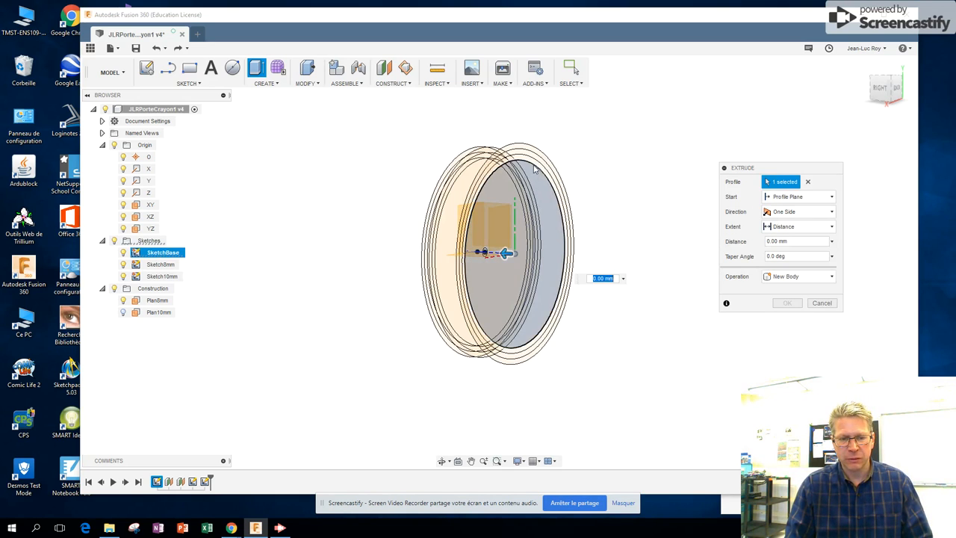
left_click(536, 171)
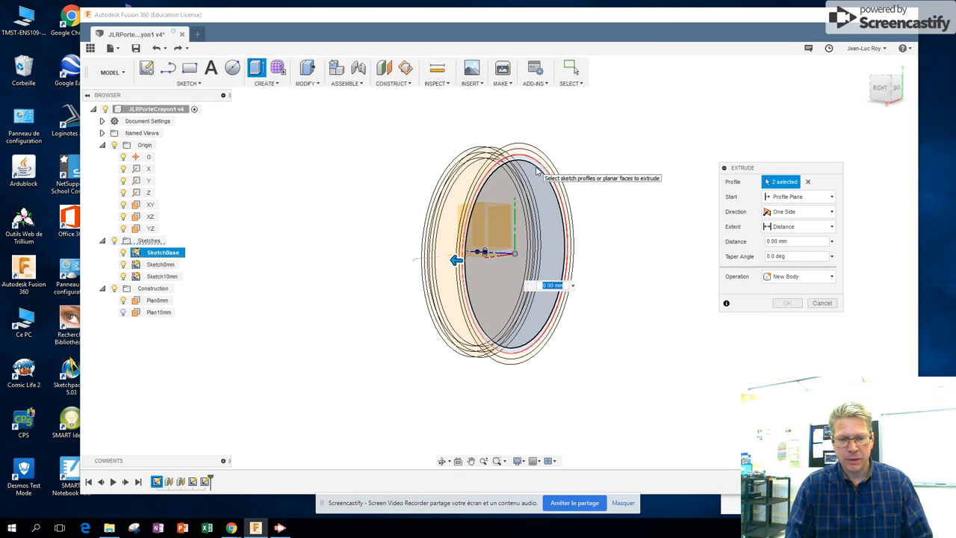
left_click(441, 460)
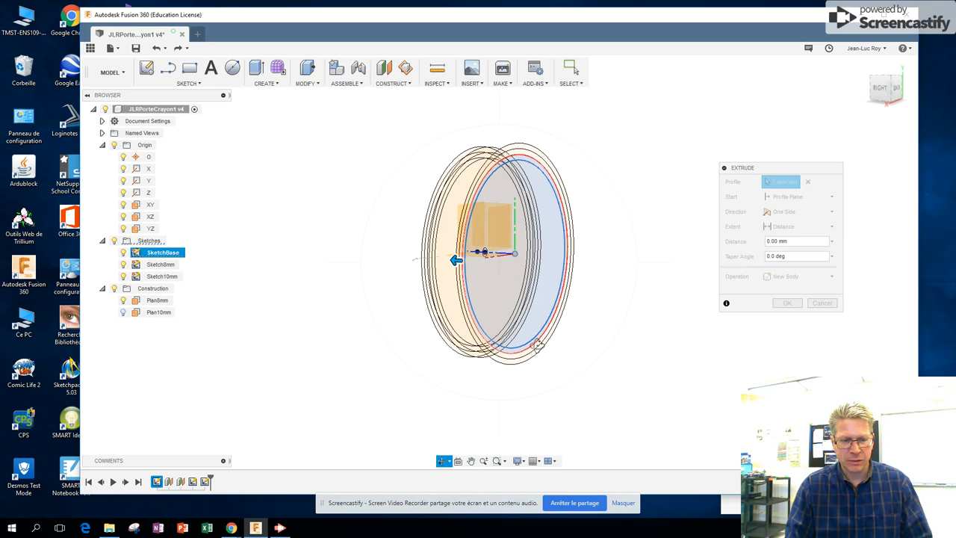
left_click_drag(550, 335, 602, 335)
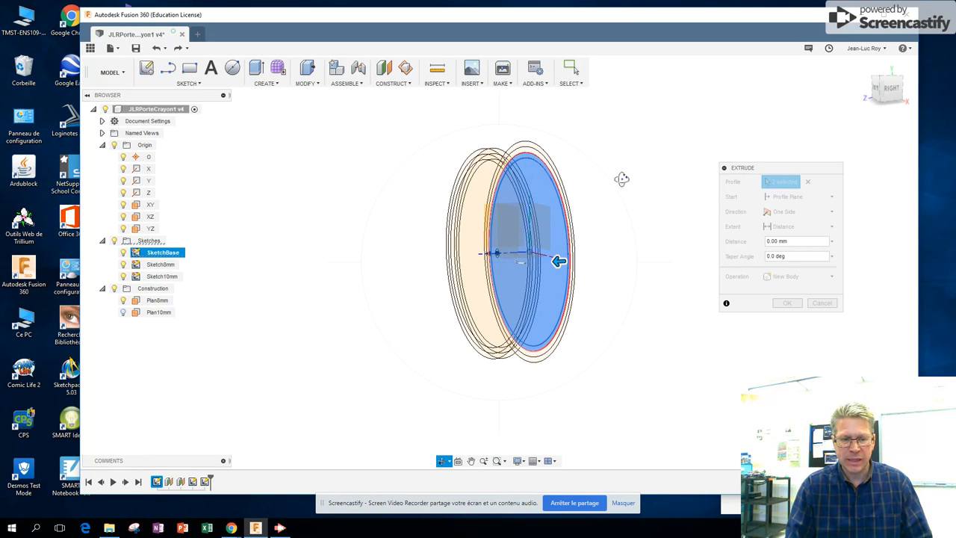
key("Escape")
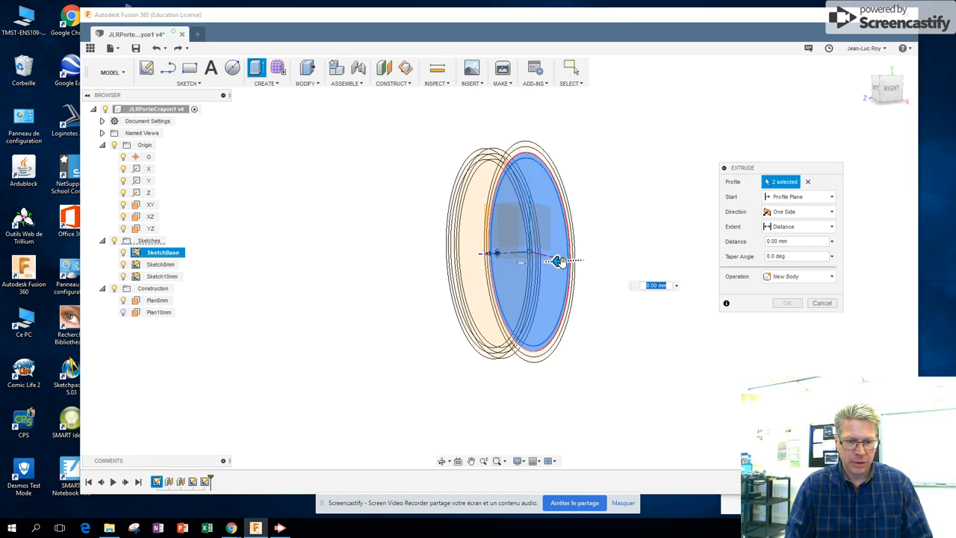
left_click_drag(559, 260, 518, 271)
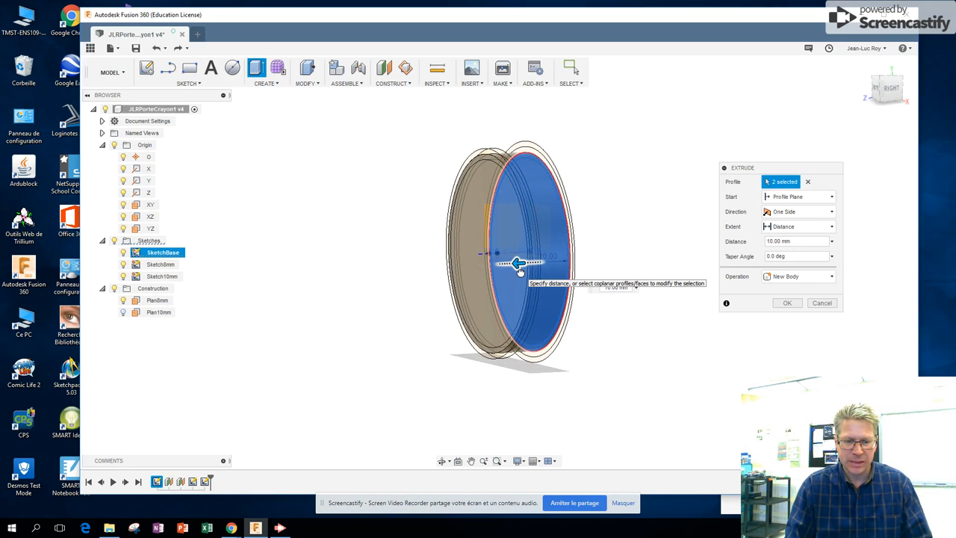
left_click(443, 459)
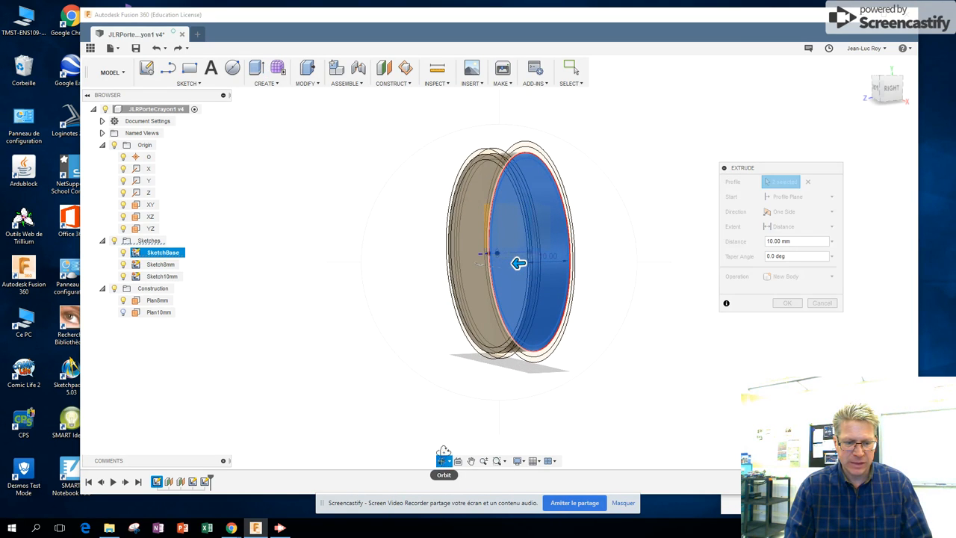
left_click_drag(516, 262, 532, 211)
left_click_drag(534, 341, 555, 280)
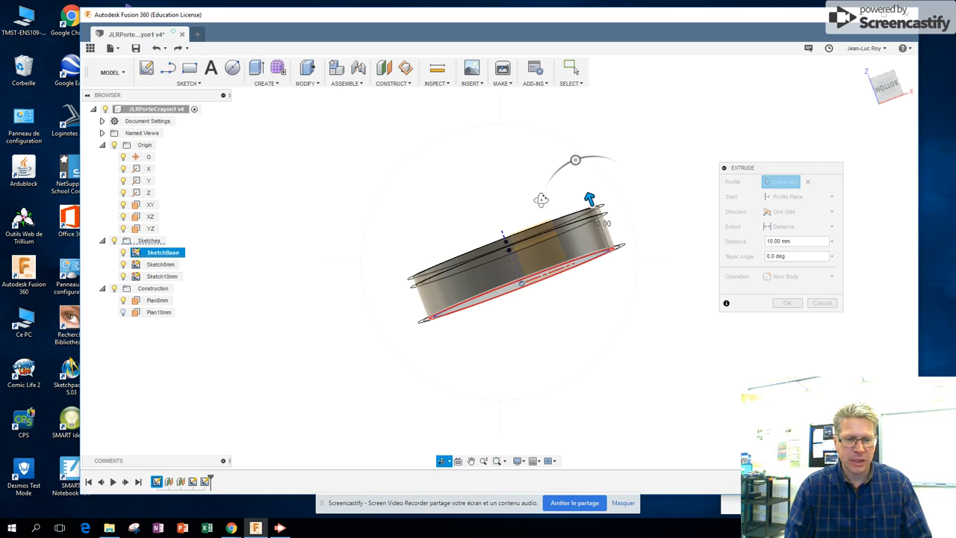
key("Escape")
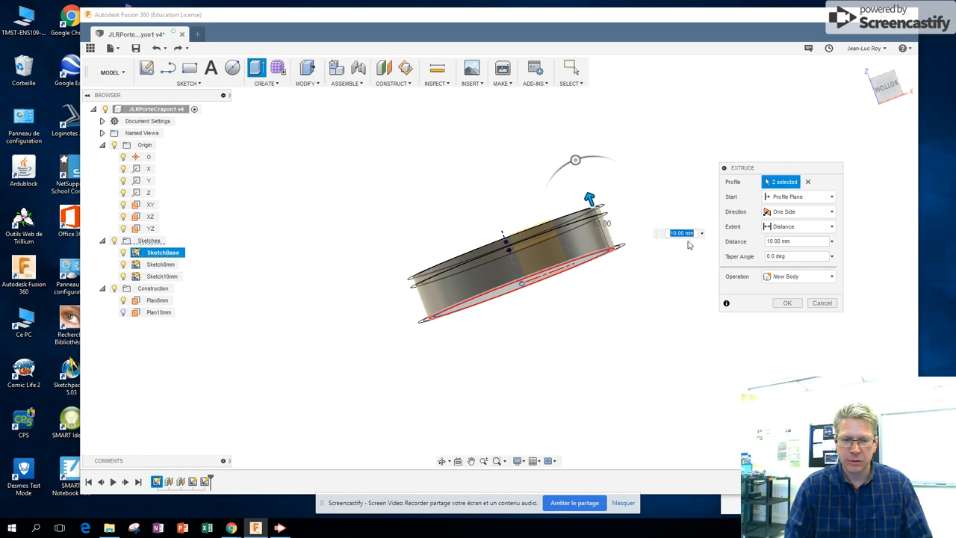
left_click(788, 303)
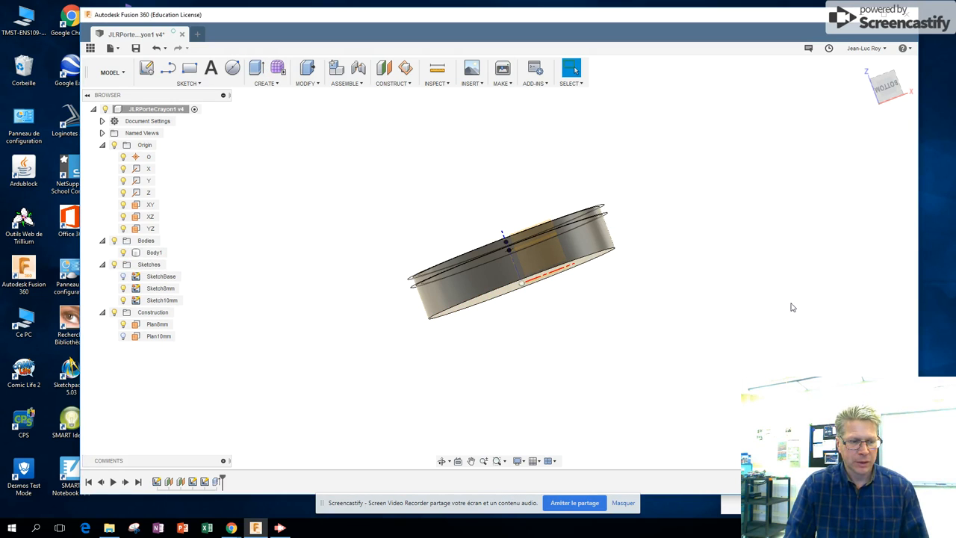
Rename the extruded disc body as BaseInterne.
left_click(148, 254)
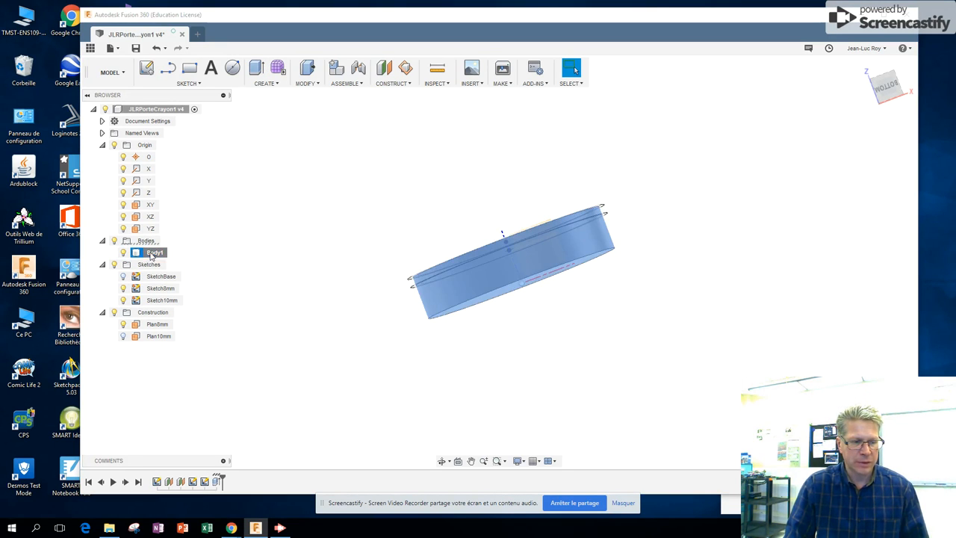
double_click(150, 254)
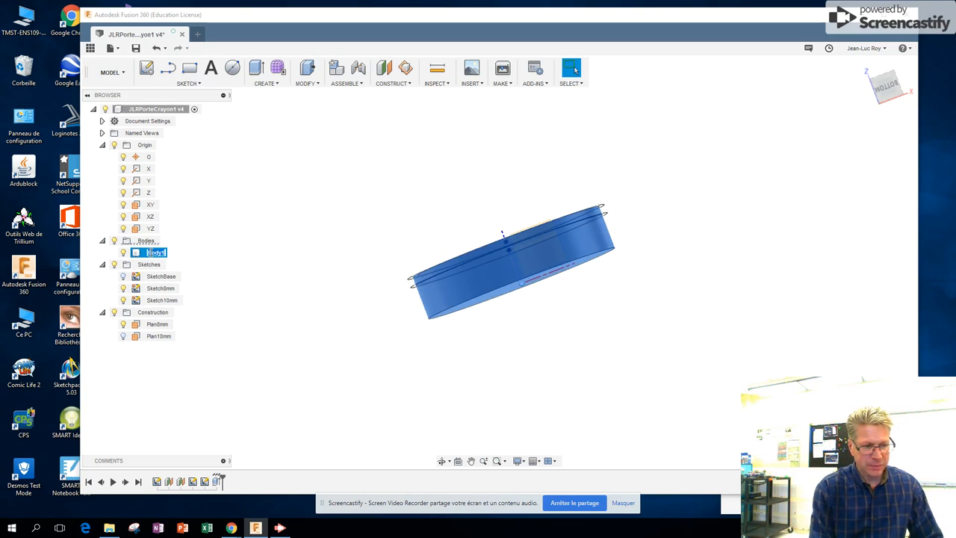
type("Base")
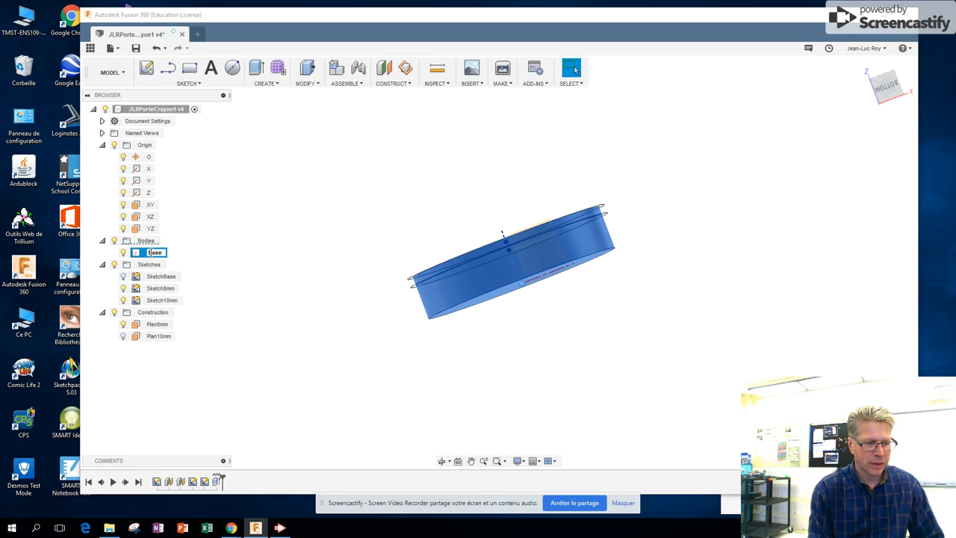
key("BackSpace")
key("BackSpace")
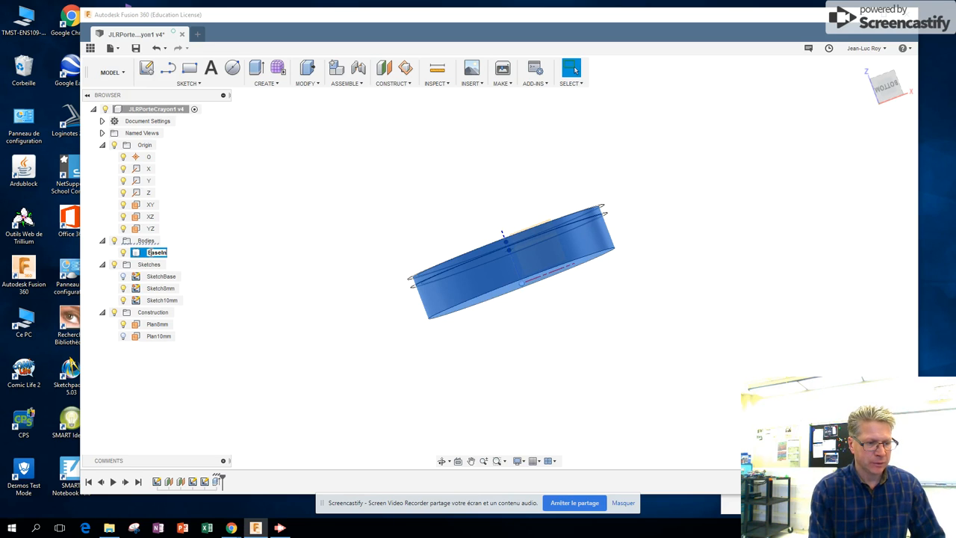
key("Return")
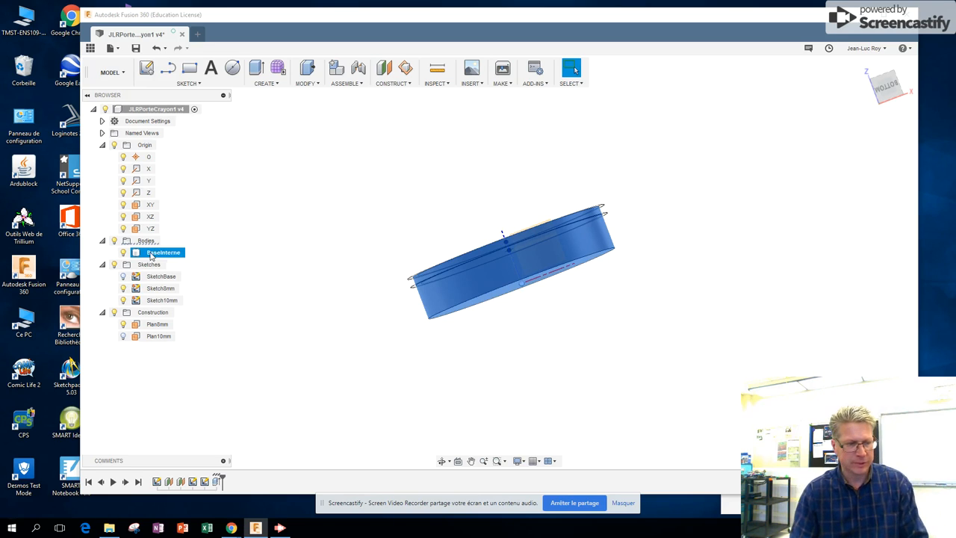
Turn the visibility of SketchBase back on and examine its remaining outer rings around the BaseInterne body.
left_click(441, 461)
left_click_drag(533, 328, 723, 267)
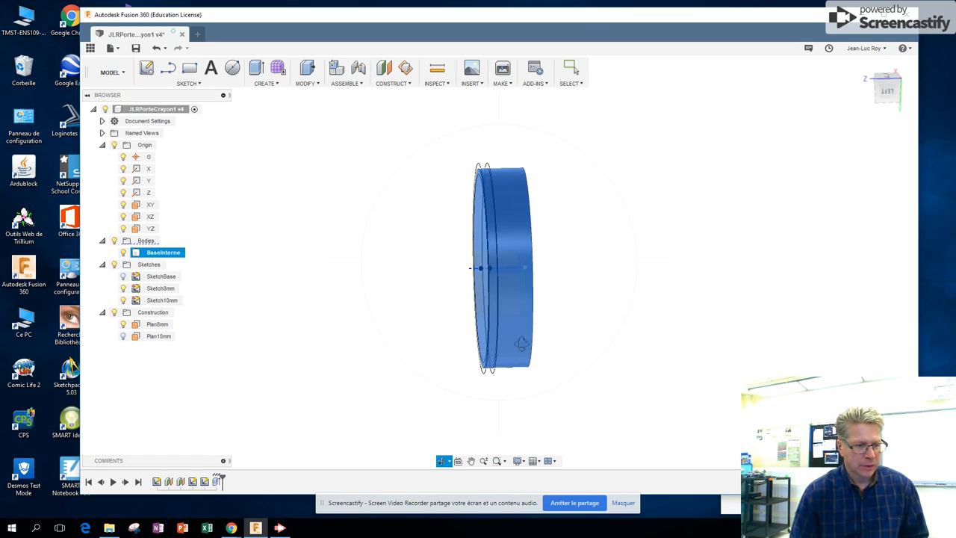
key("Escape")
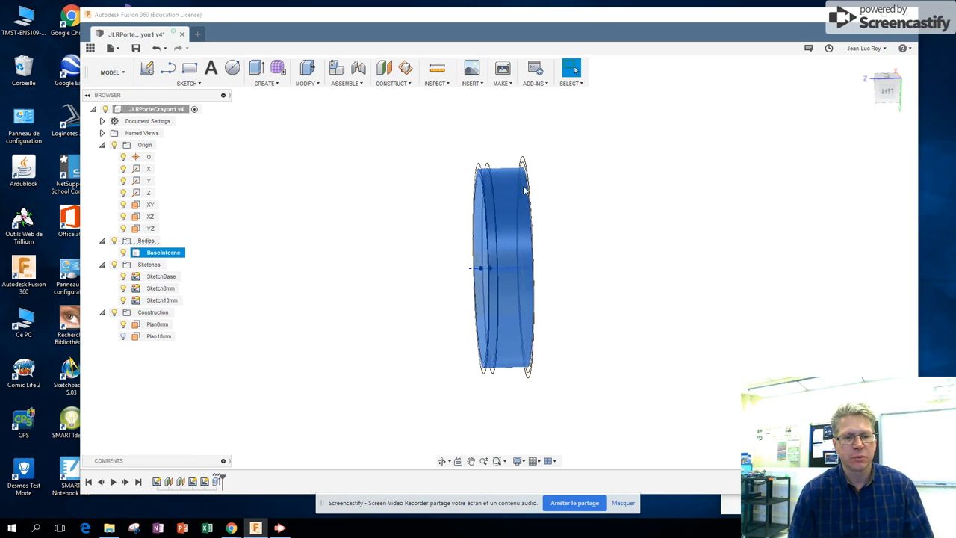
left_click(442, 461)
left_click_drag(503, 418, 556, 327)
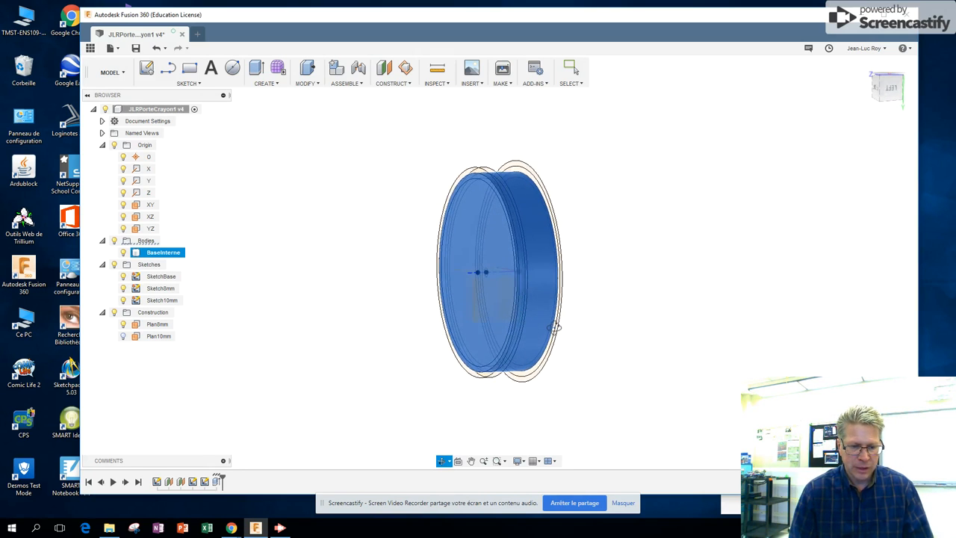
key("Escape")
scroll(537, 338, "up", 10)
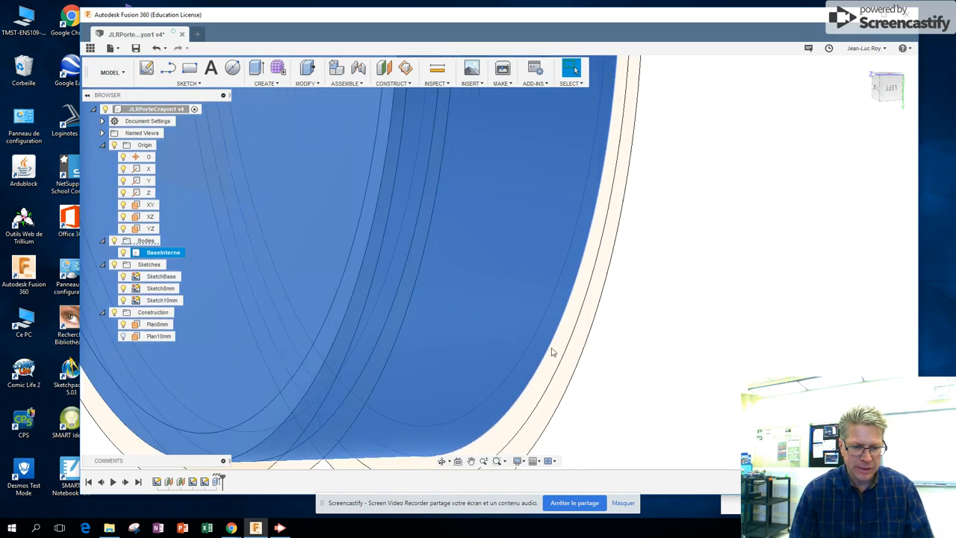
scroll(559, 351, "down", 10)
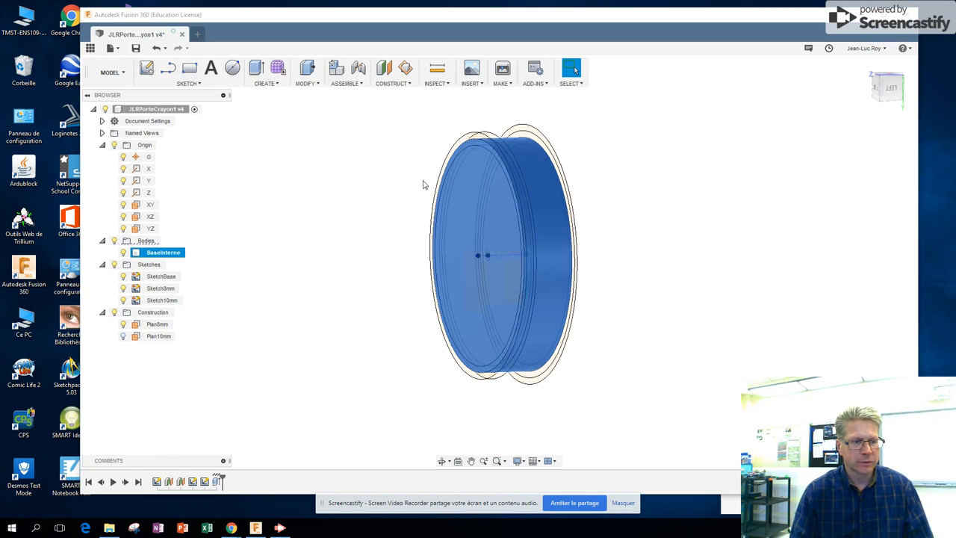
Extrude the SketchBase ring immediately surrounding BaseInterne by 10 mm toward the offset sketches, with the operation set to New Body.
left_click(265, 83)
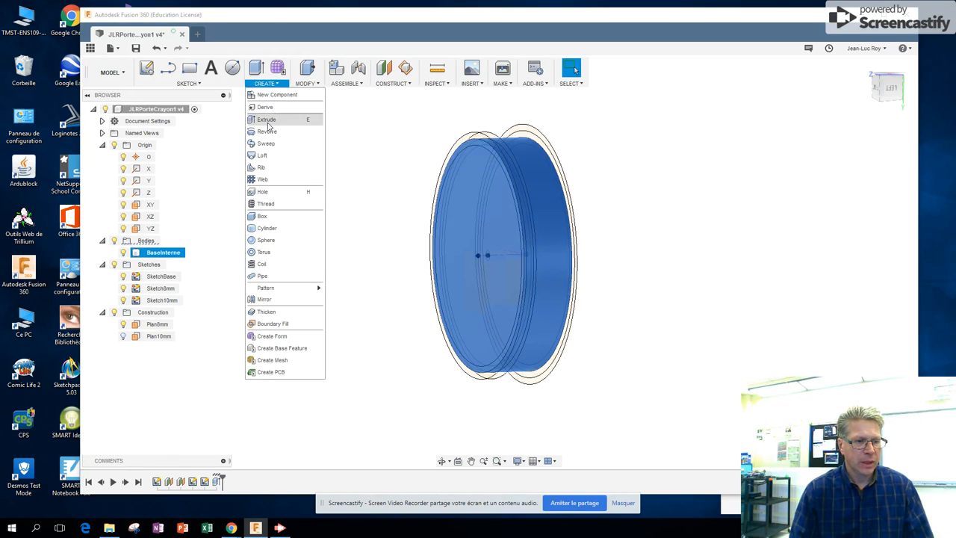
left_click(266, 119)
scroll(552, 156, "up", 5)
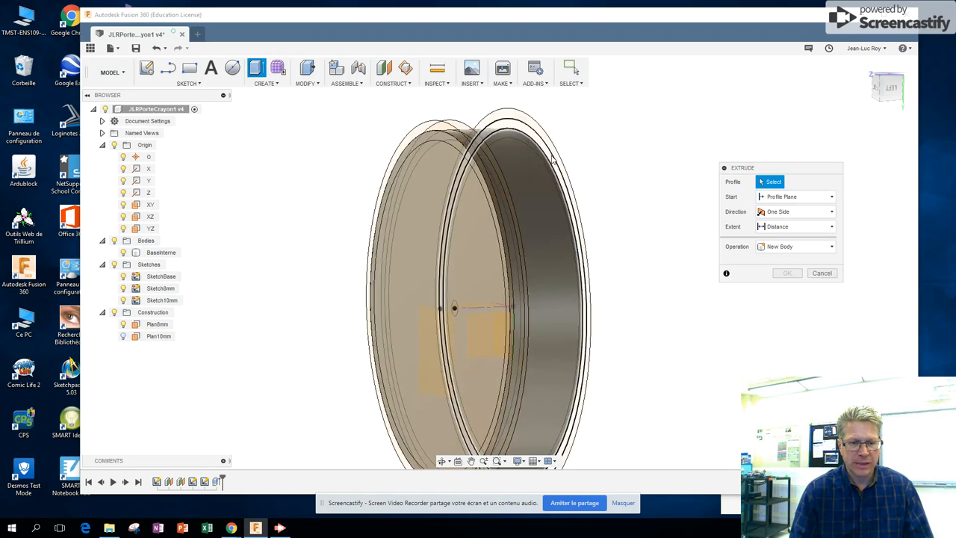
left_click(536, 140)
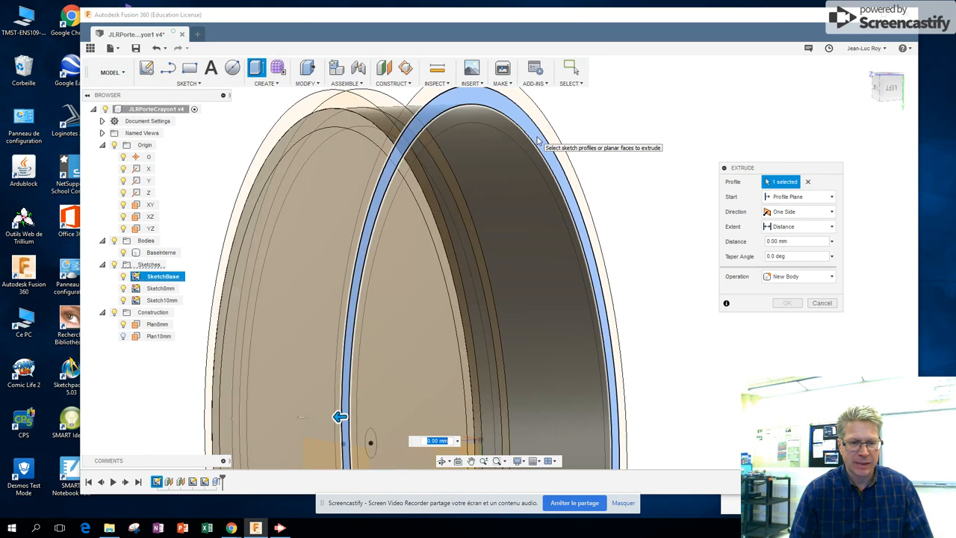
scroll(485, 357, "down", 5)
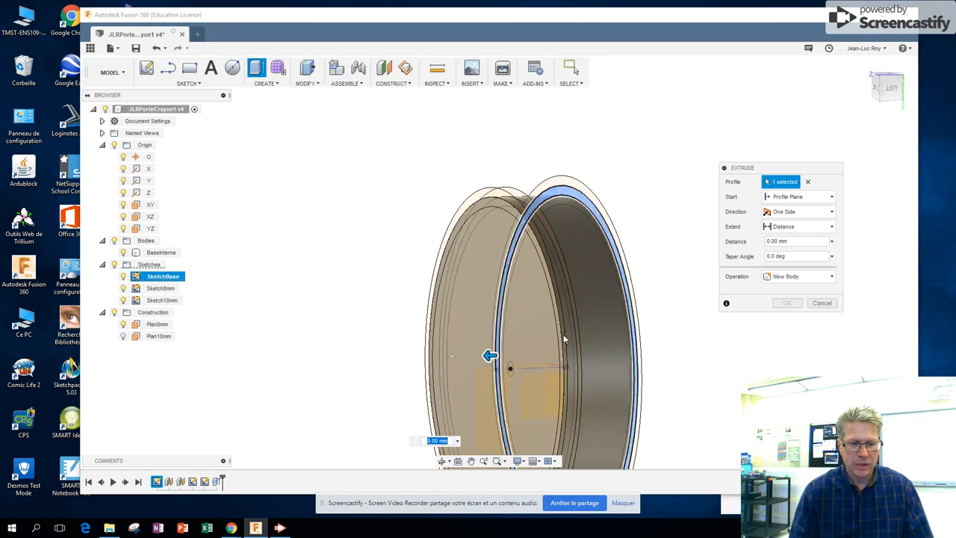
left_click_drag(485, 356, 416, 356)
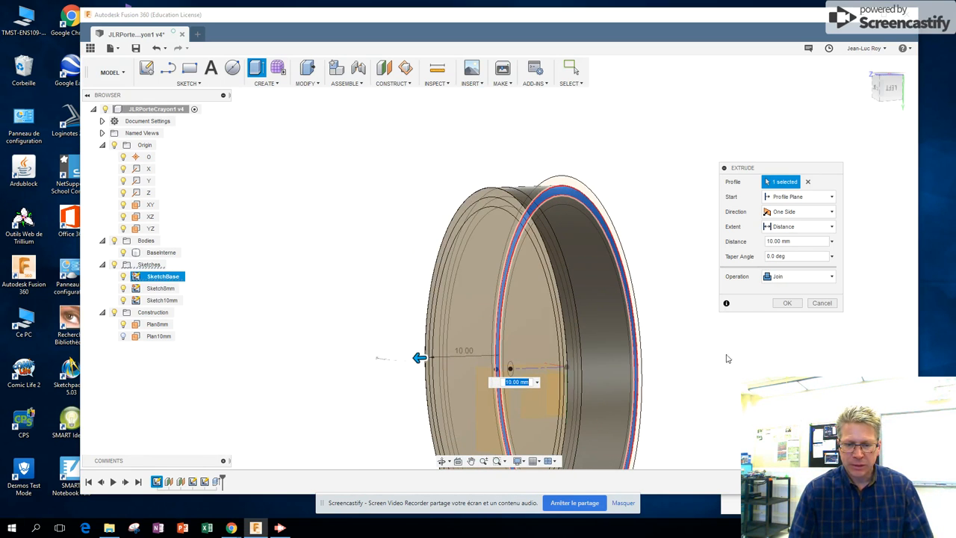
left_click(829, 278)
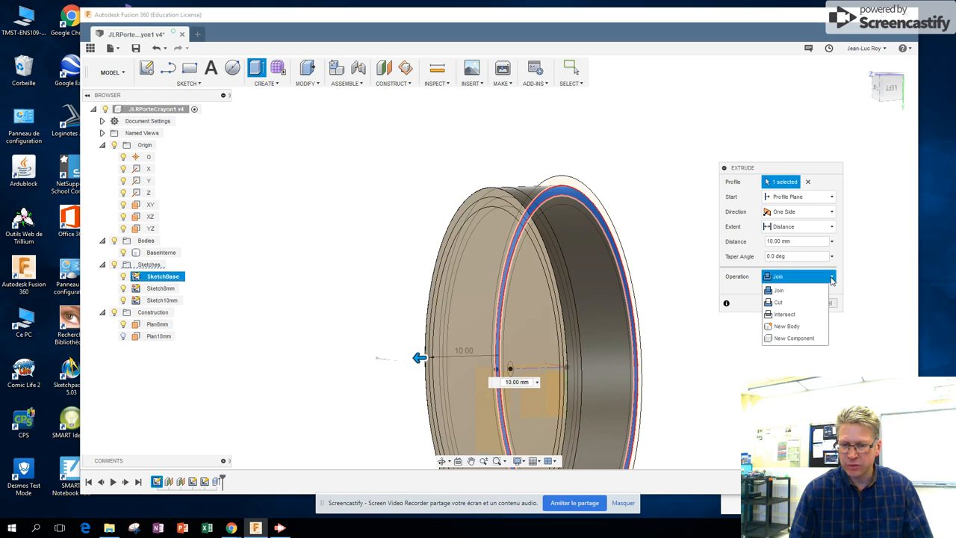
left_click(797, 327)
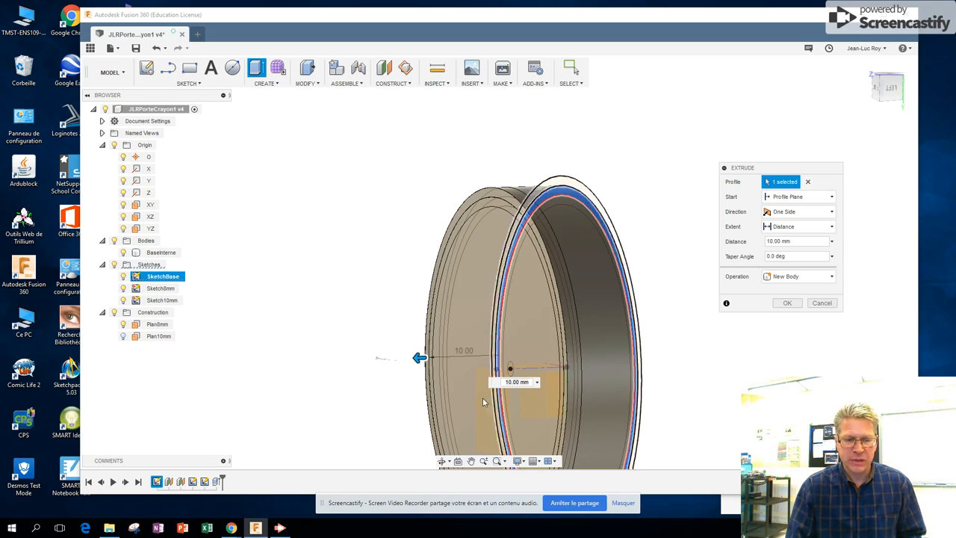
left_click(796, 303)
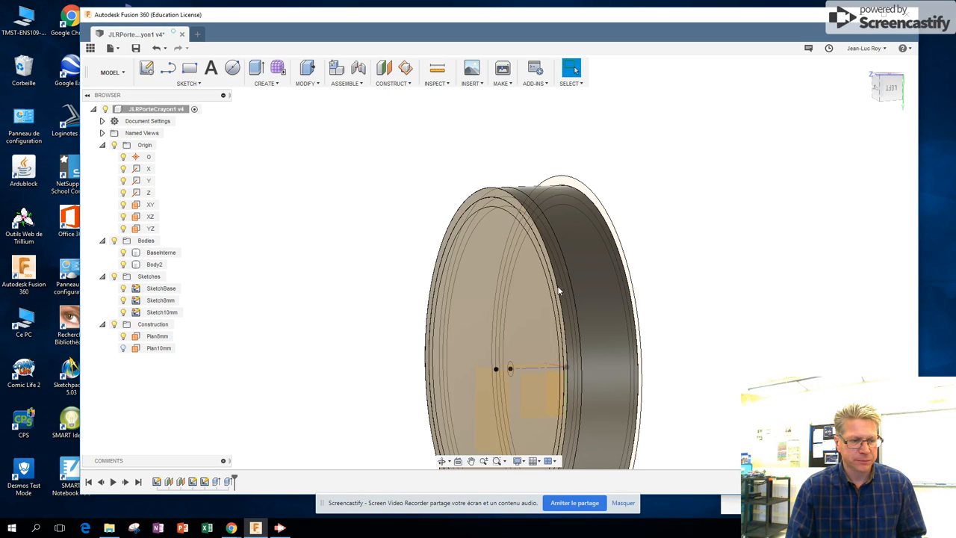
Rename the extruded ring body as BaseExterne.
double_click(154, 264)
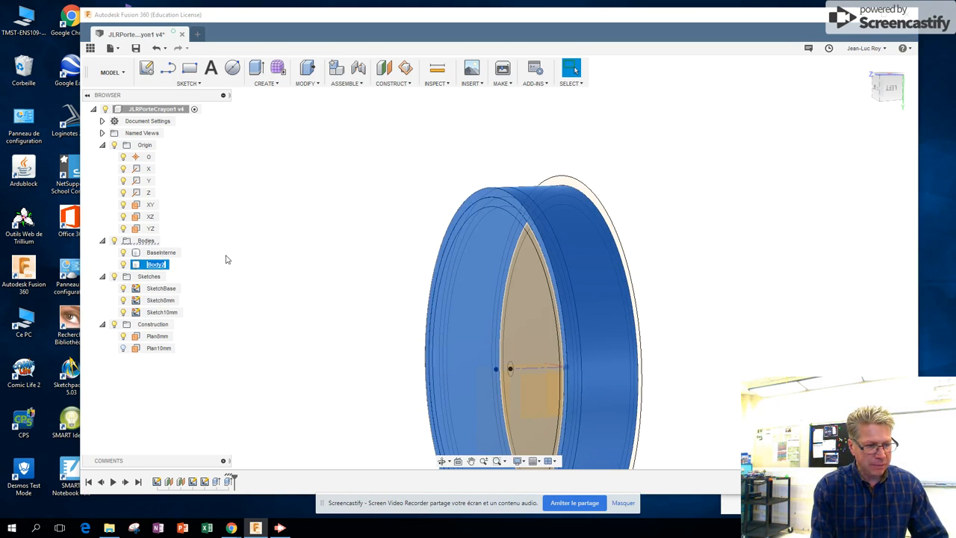
type("BaseExterne")
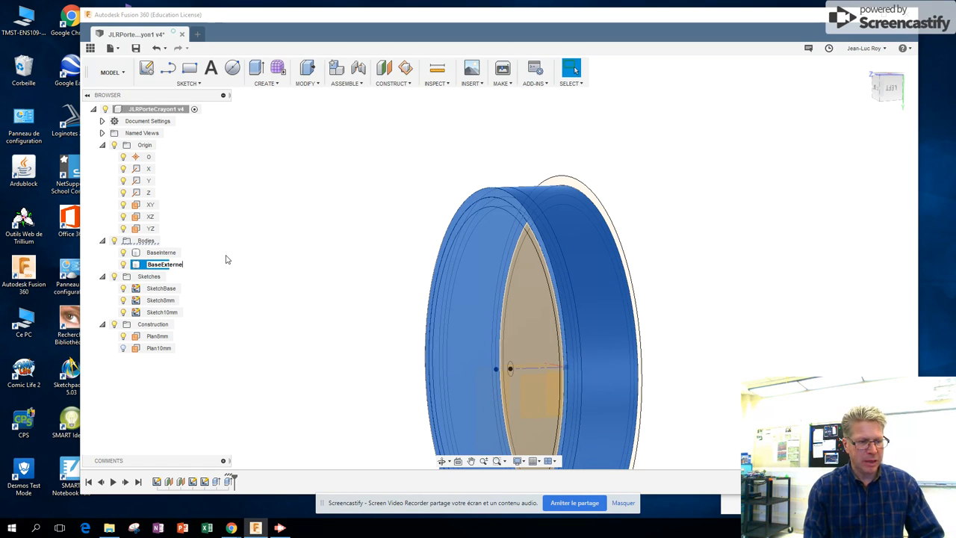
key("Return")
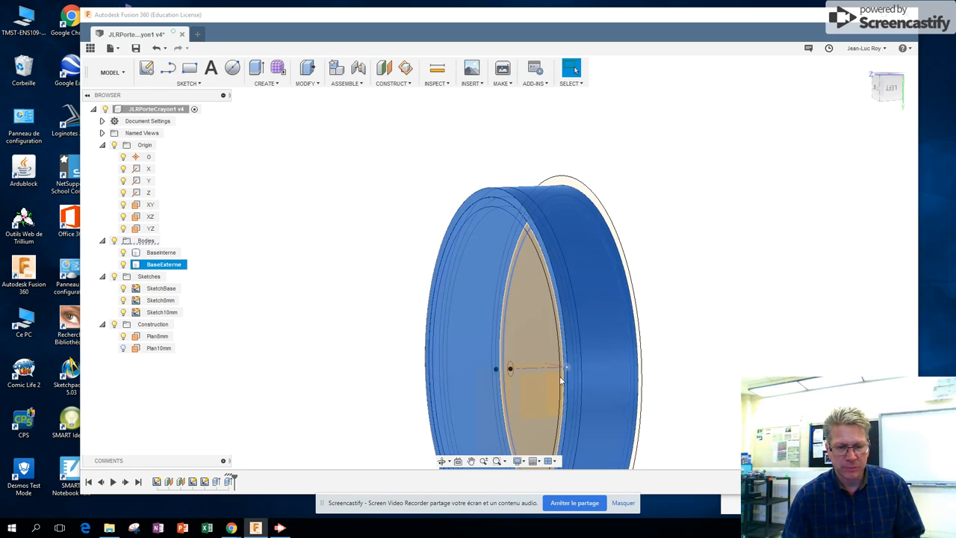
Extrude the outermost ring of SketchBase 100 mm toward the offset sketches, with the operation set to Join.
left_click(442, 460)
left_click_drag(646, 284, 642, 255)
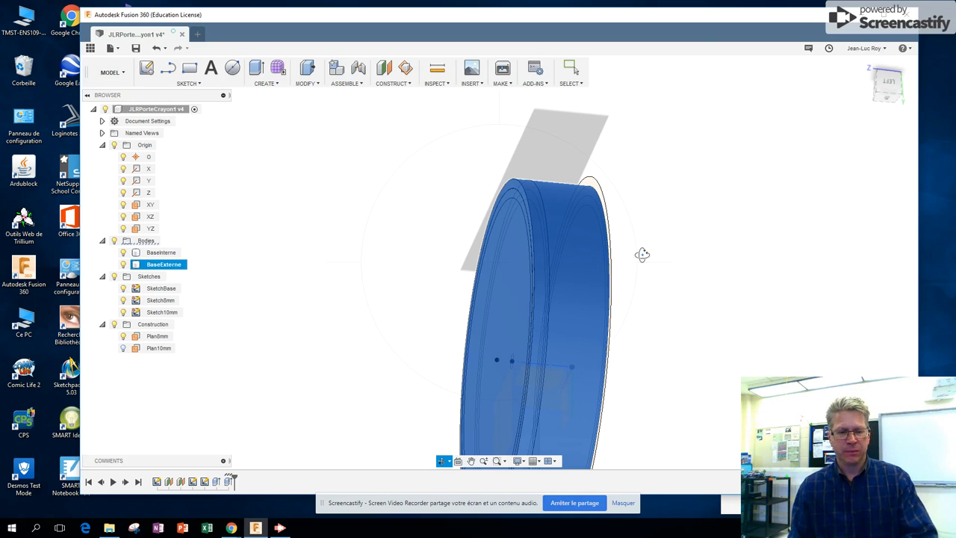
left_click_drag(643, 254, 659, 255)
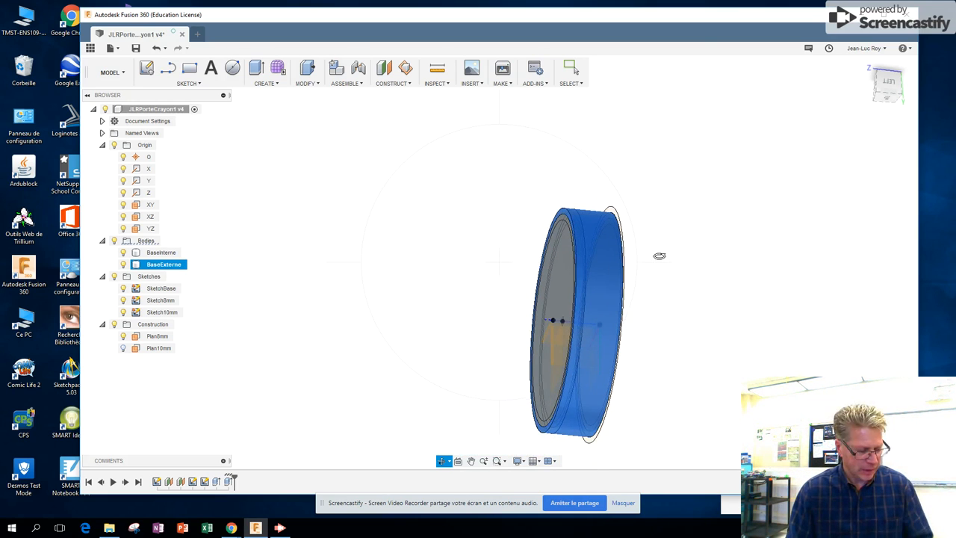
key("Escape")
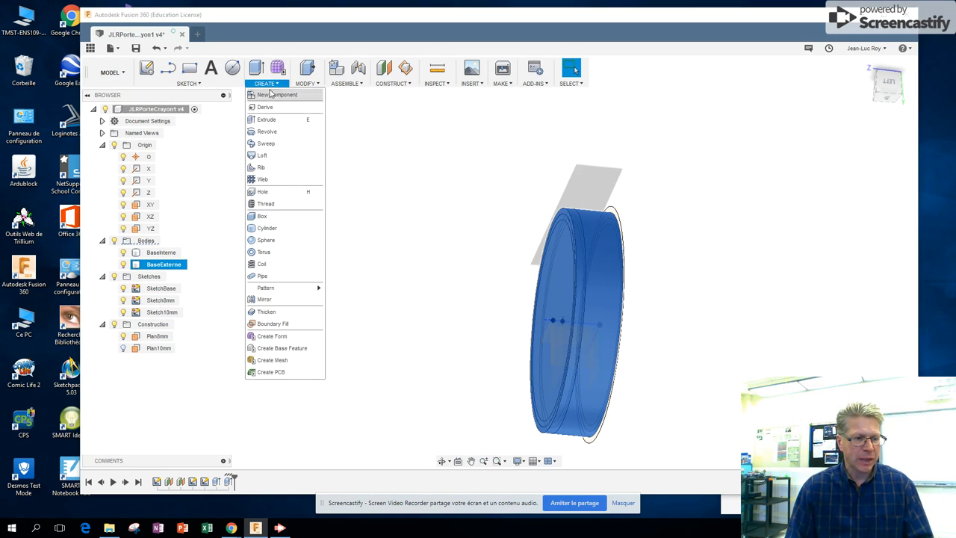
left_click(279, 121)
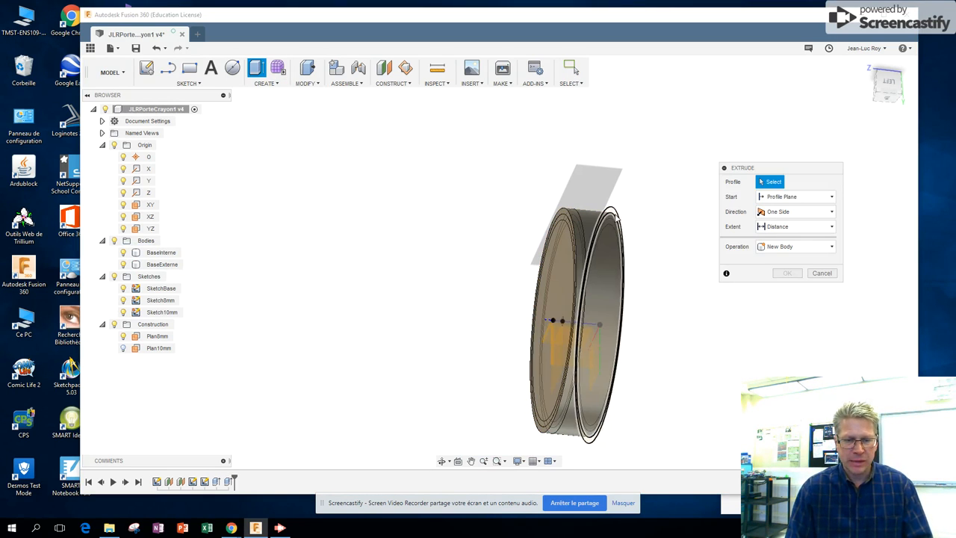
scroll(612, 213, "up", 5)
left_click(610, 212)
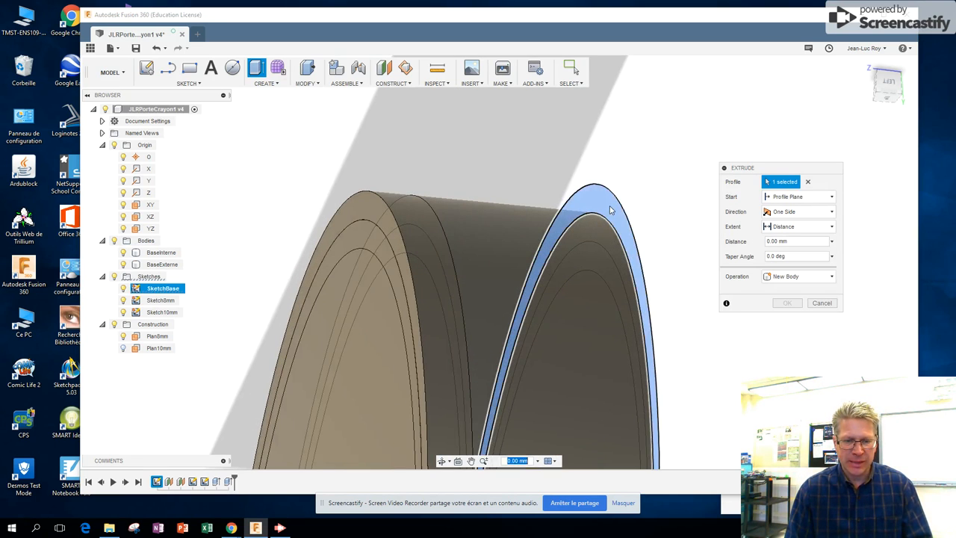
scroll(640, 200, "down", 5)
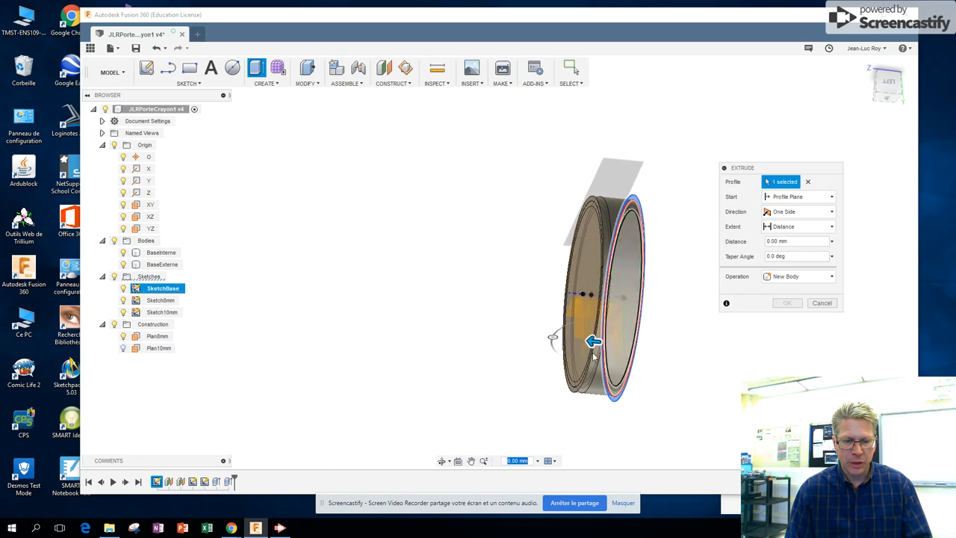
left_click_drag(595, 339, 247, 276)
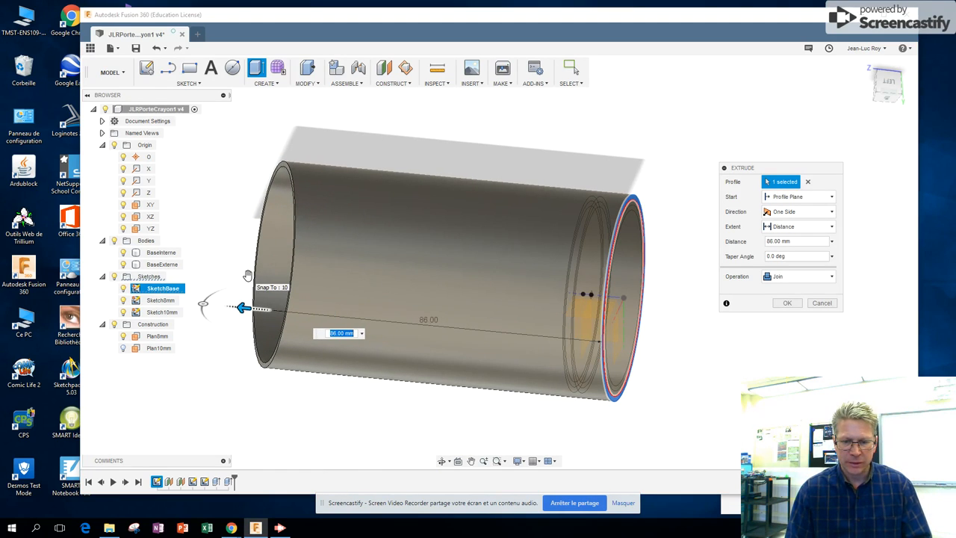
left_click_drag(247, 276, 247, 275)
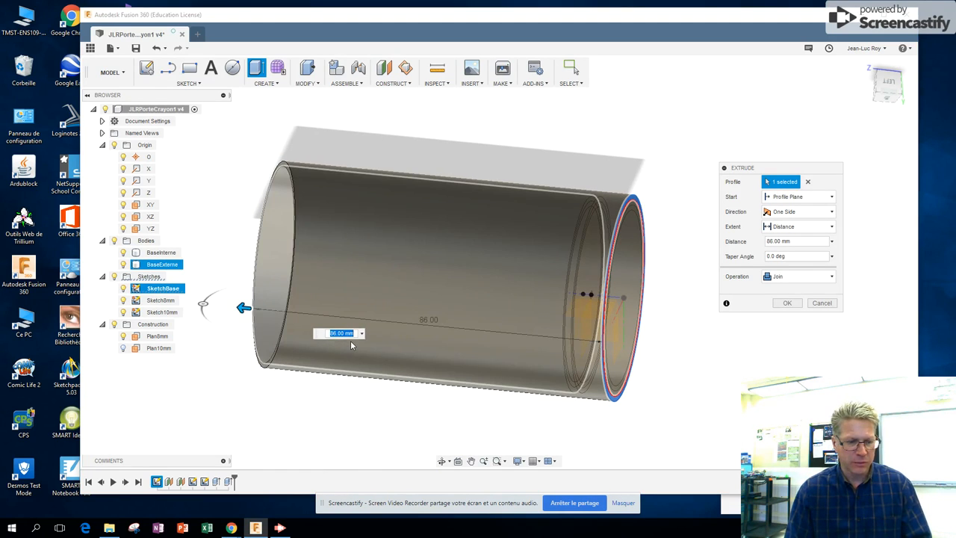
type("00")
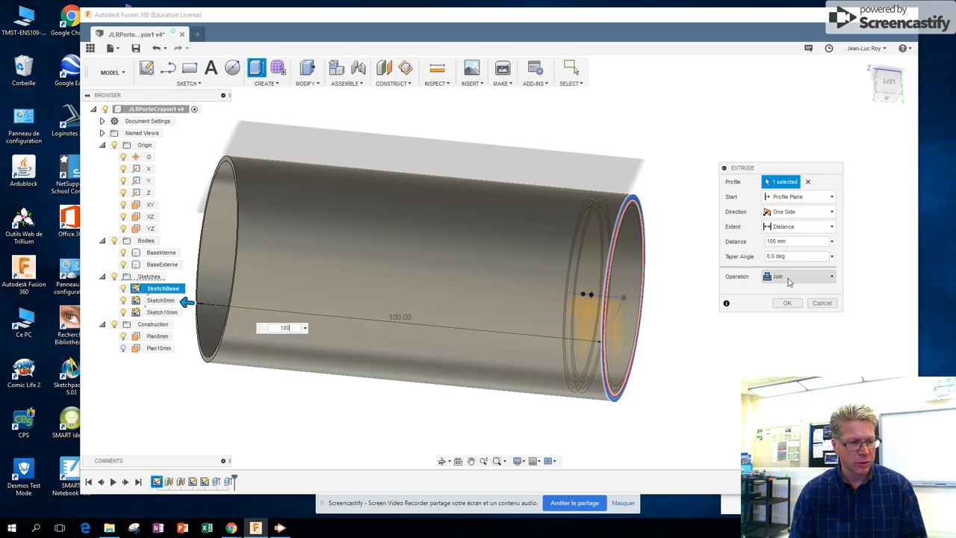
left_click(785, 303)
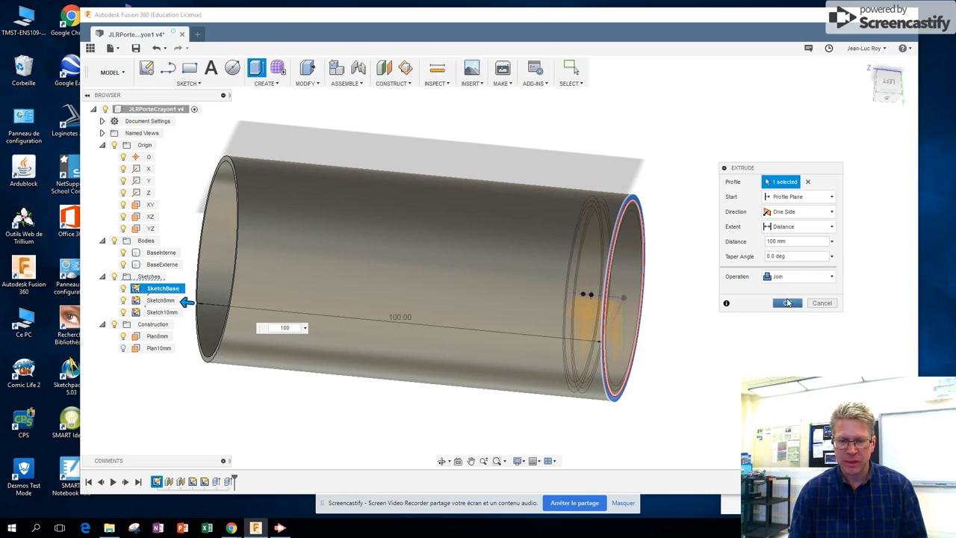
left_click(787, 303)
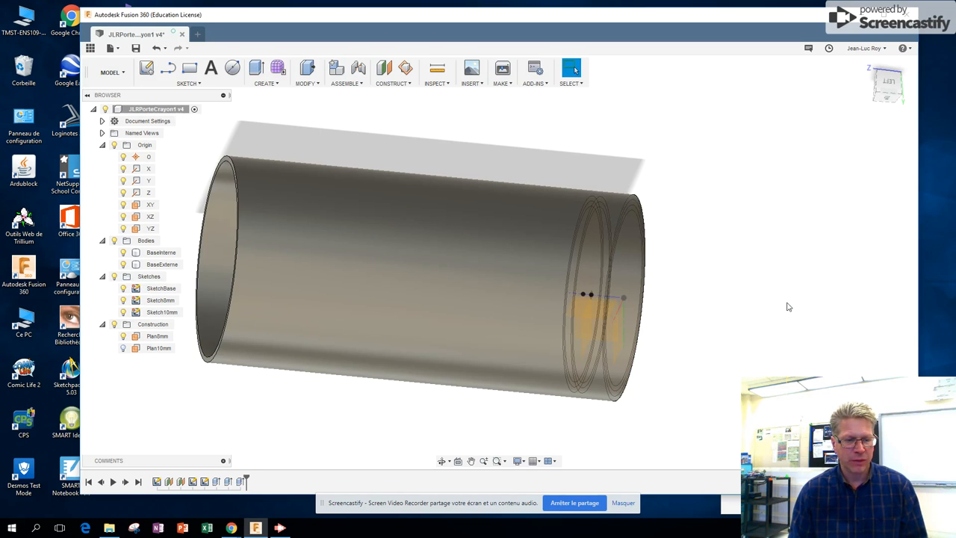
Examine the tube from the side and the ends, checking the BaseInterne disc by turning its visibility off and back on.
left_click(443, 461)
left_click_drag(579, 348, 572, 316)
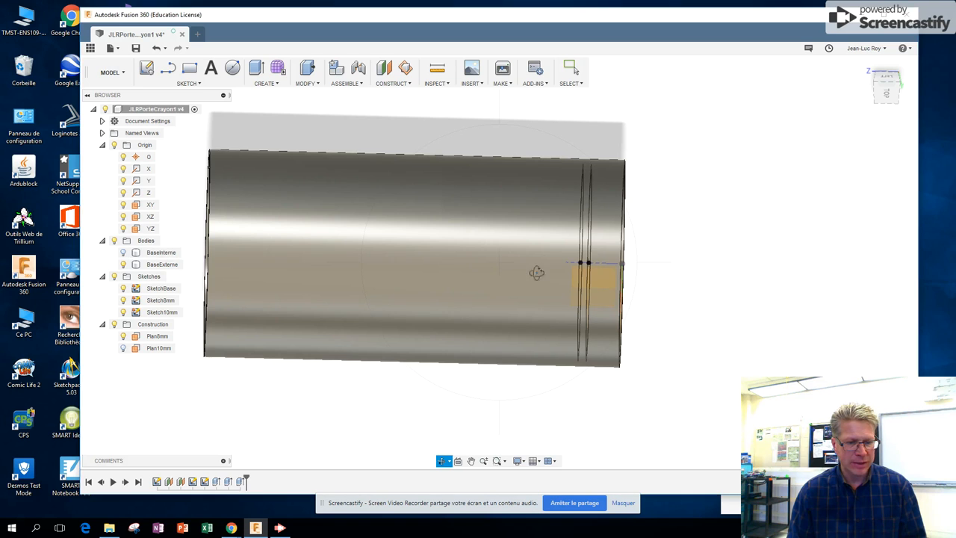
middle_click_drag(704, 281, 655, 270, "shift")
left_click_drag(655, 270, 654, 269)
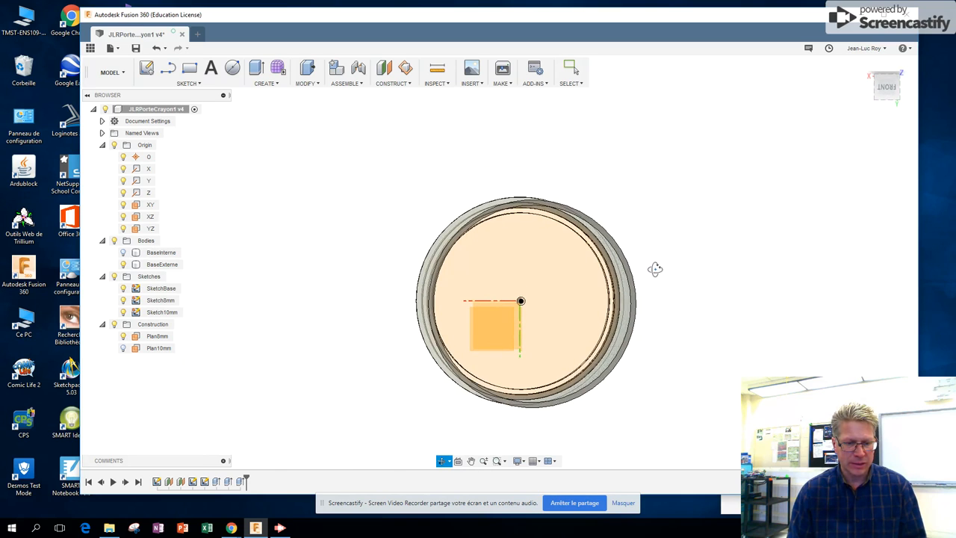
left_click(123, 253)
middle_click_drag(664, 290, 600, 253, "shift")
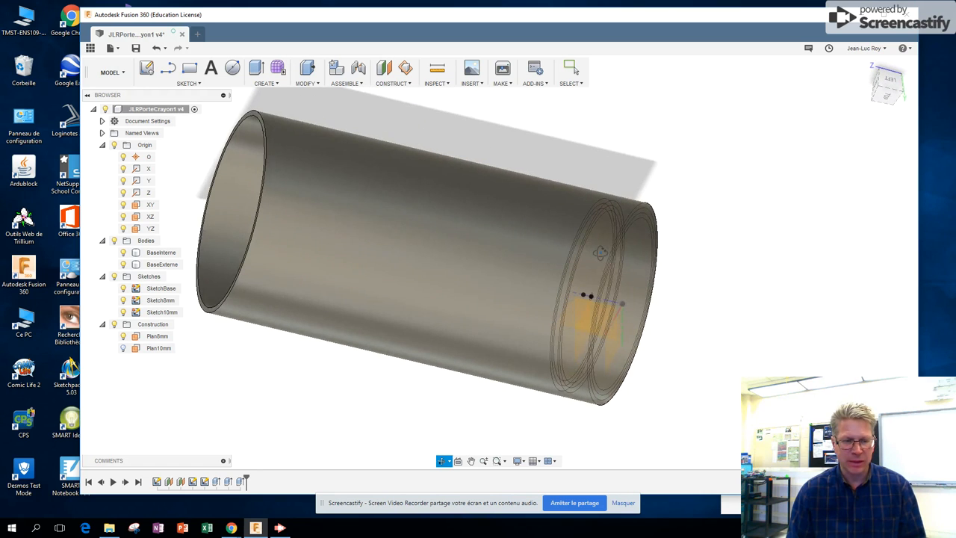
scroll(600, 252, "down", 4)
middle_click_drag(580, 203, 580, 186, "shift")
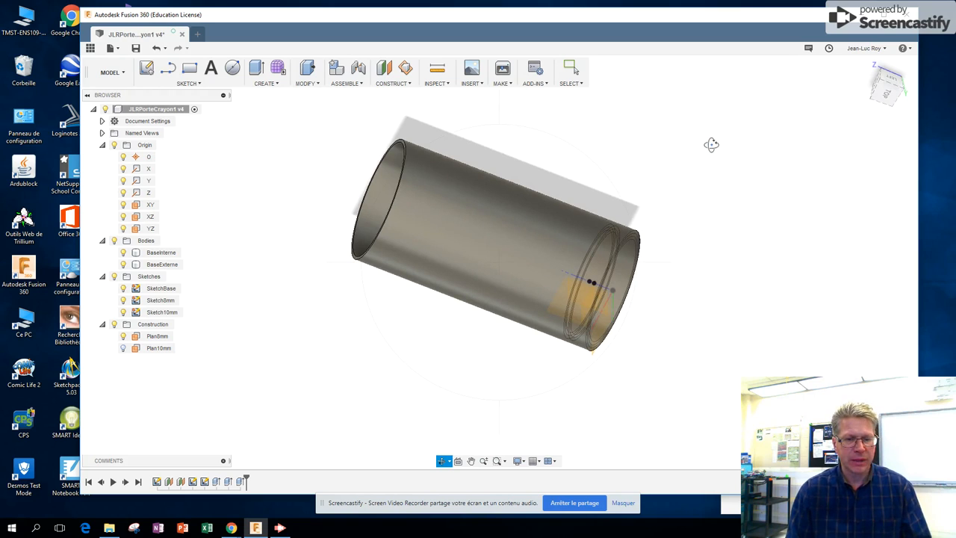
key("Escape")
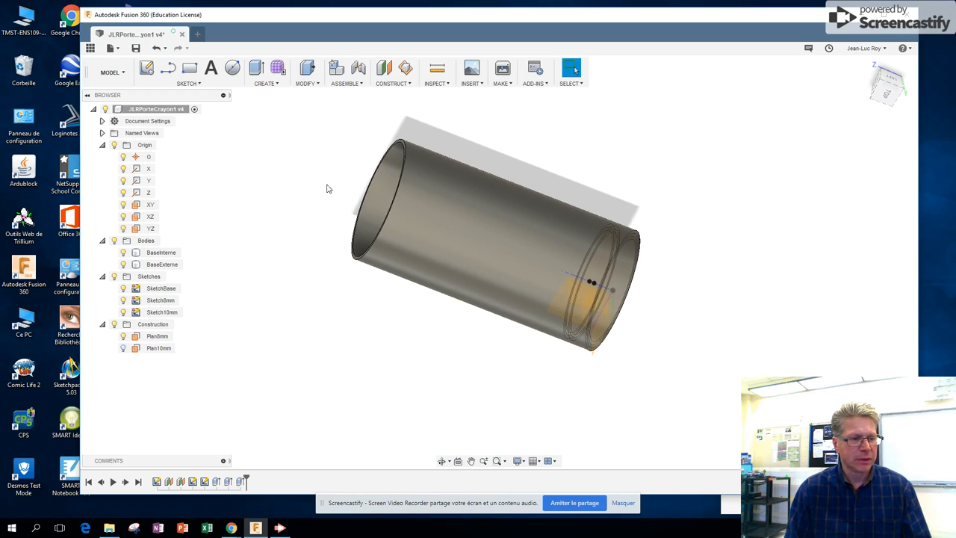
Apply the Paint - Enamel Glossy (Green) appearance from the glossy paint library to the BaseExterne body.
left_click(314, 87)
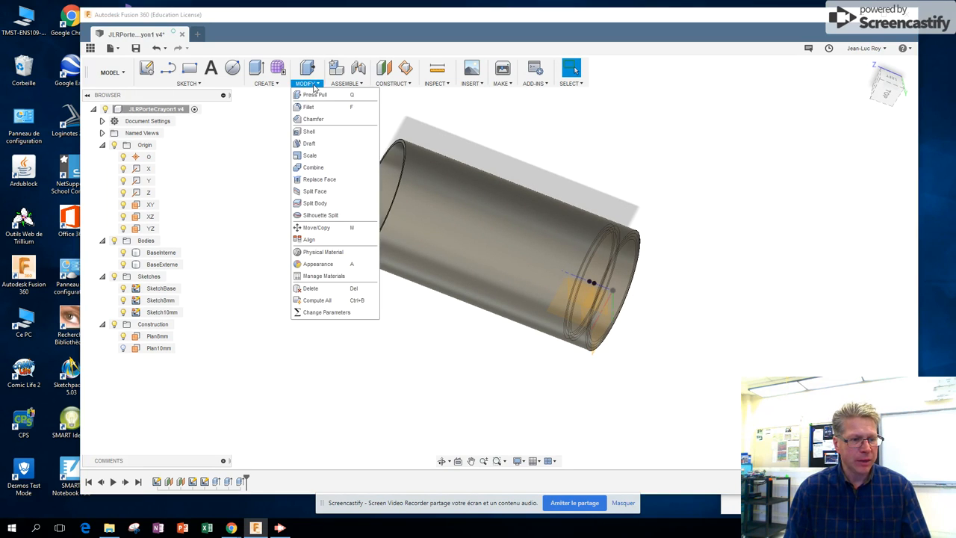
left_click(321, 265)
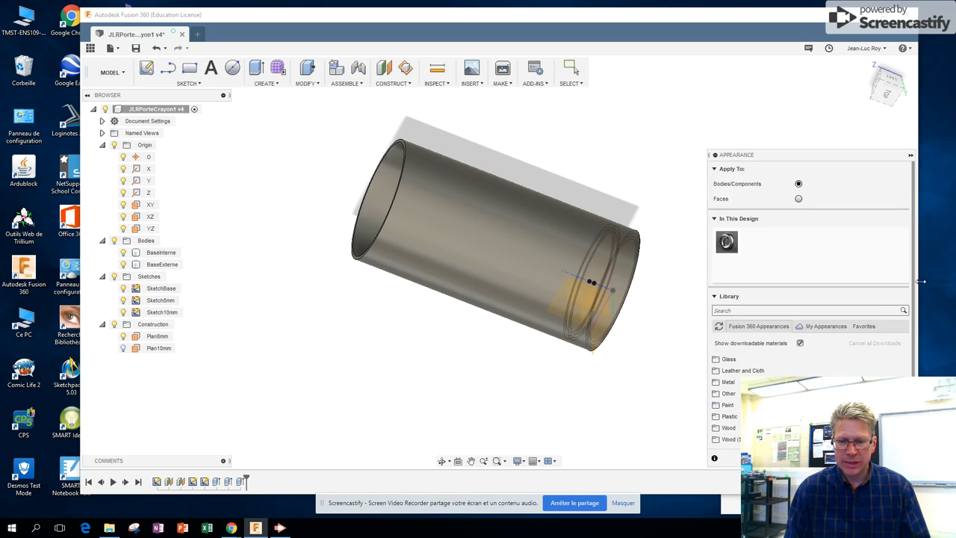
left_click_drag(913, 287, 912, 329)
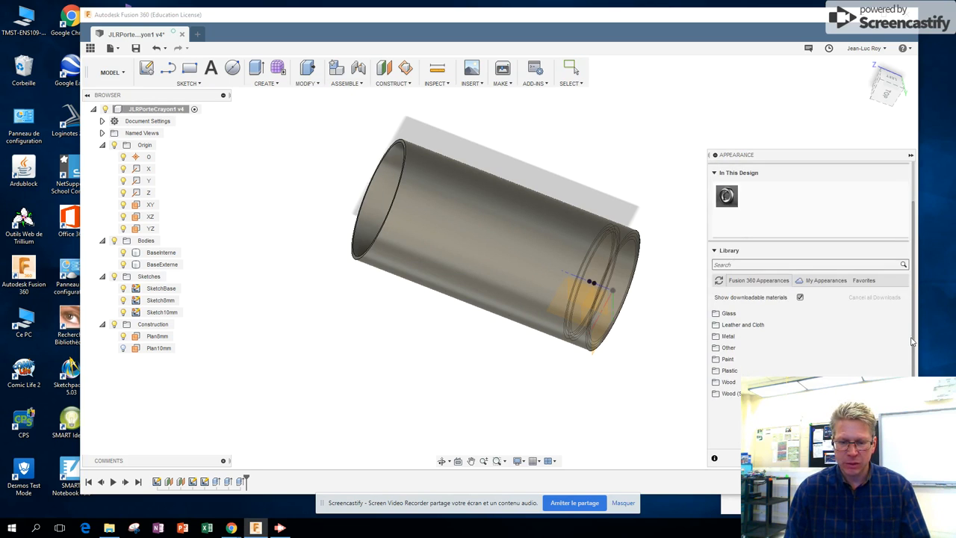
left_click(716, 359)
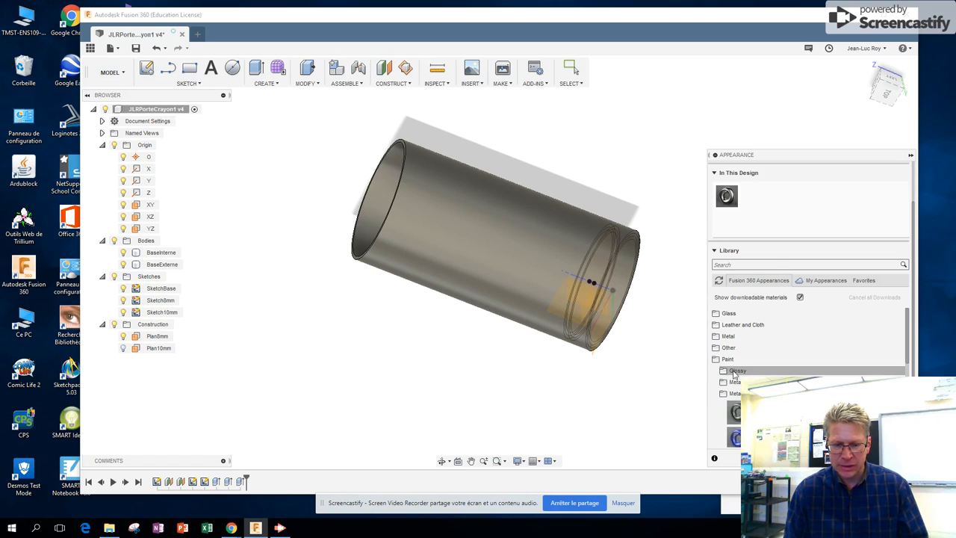
left_click(723, 370)
scroll(775, 328, "down", 2)
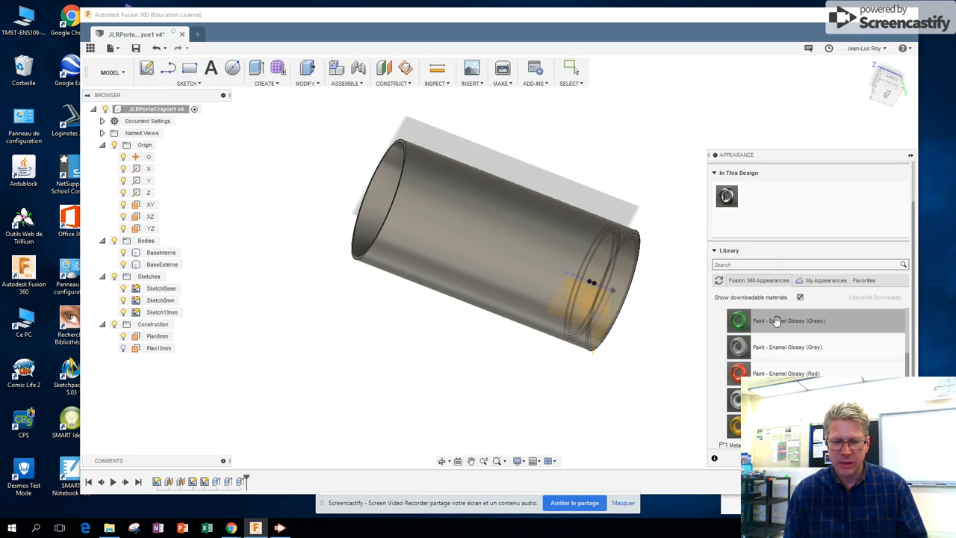
left_click_drag(773, 320, 508, 247)
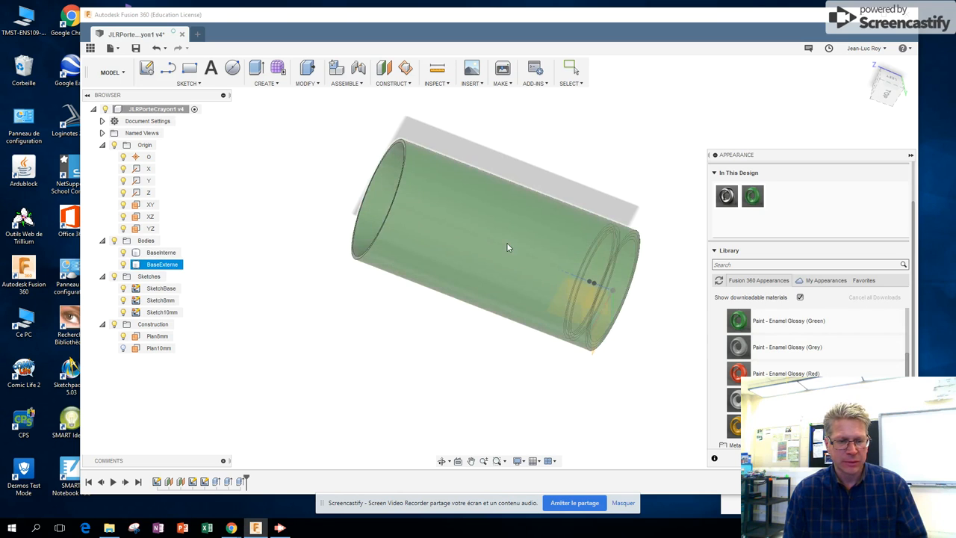
Apply the yellow glossy enamel paint appearance to the BaseInterne body.
mouse_move(735, 425)
left_mouse_down()
mouse_move(224, 287)
mouse_move(150, 254)
left_mouse_up()
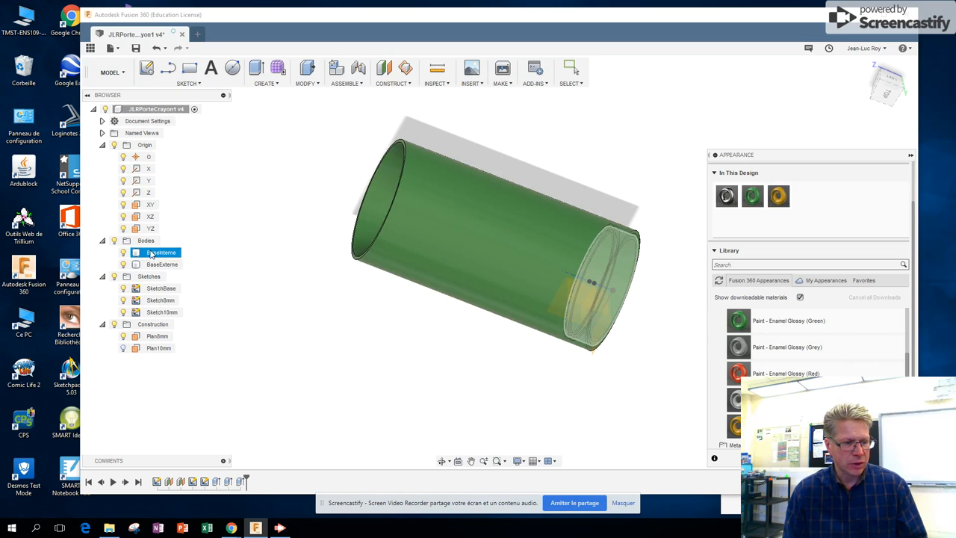
left_click(442, 460)
left_click_drag(605, 343, 568, 222)
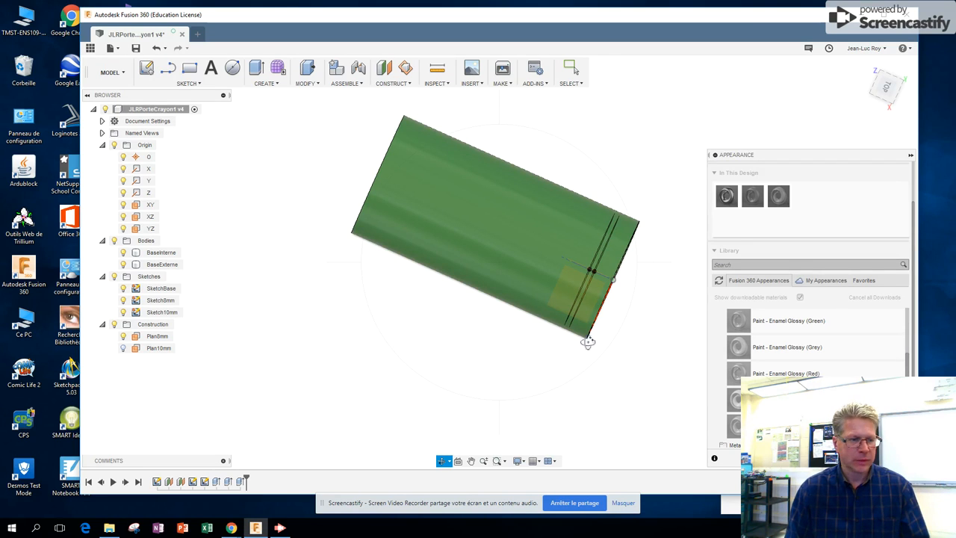
Save the design as a new version with the description JLRPorteCrayon1.
left_click(135, 48)
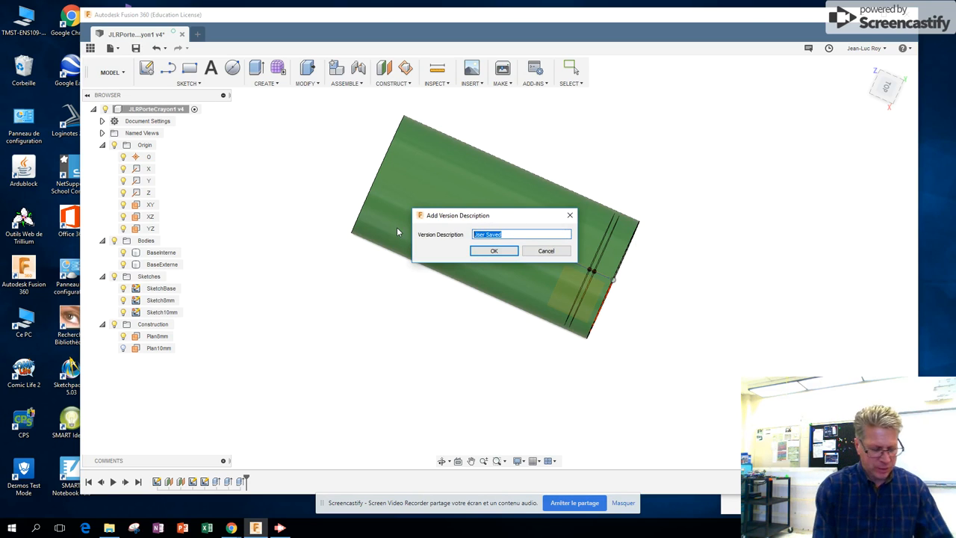
type("JL")
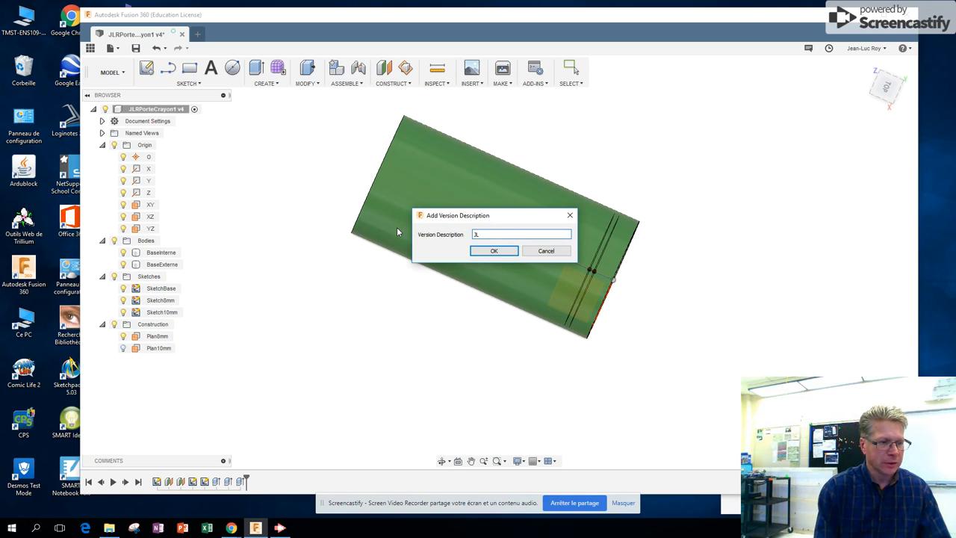
type("RPorte")
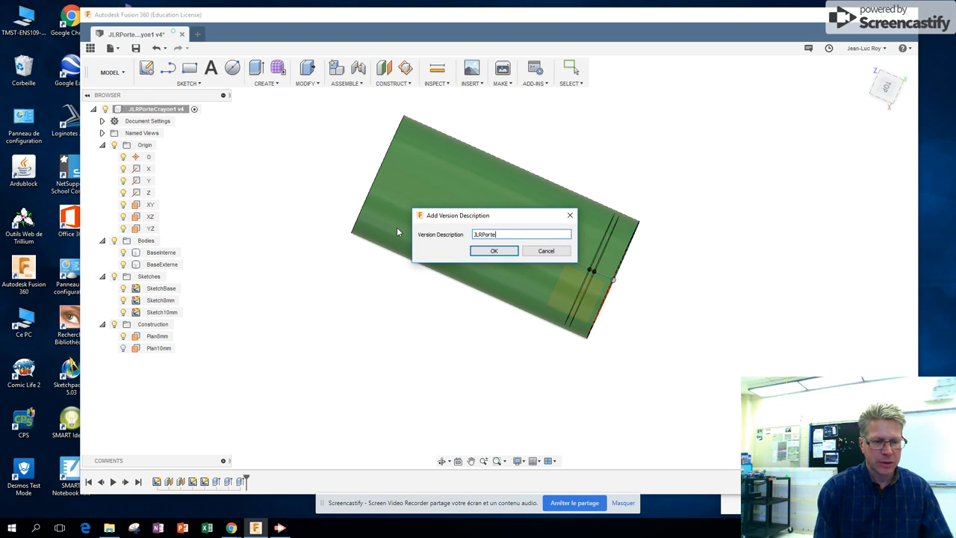
type("Crayon")
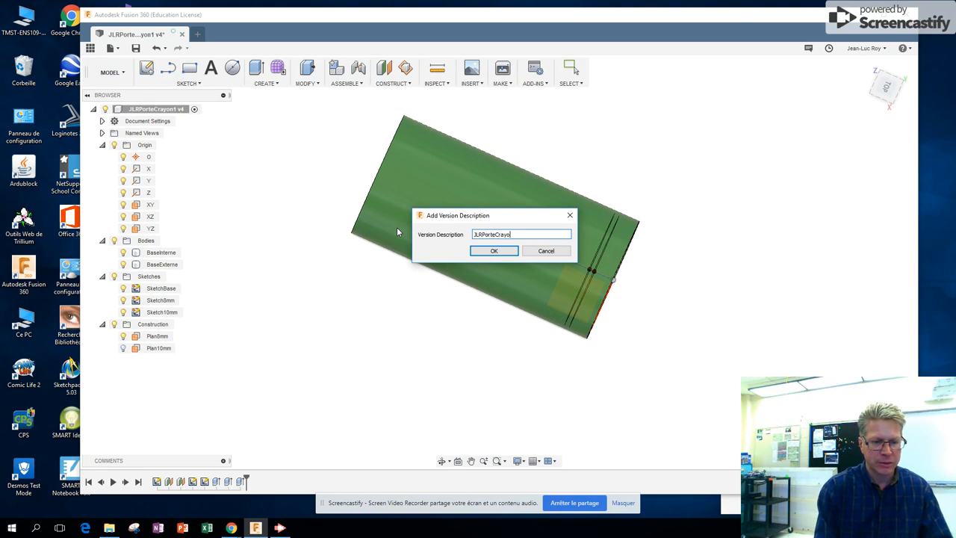
type("1")
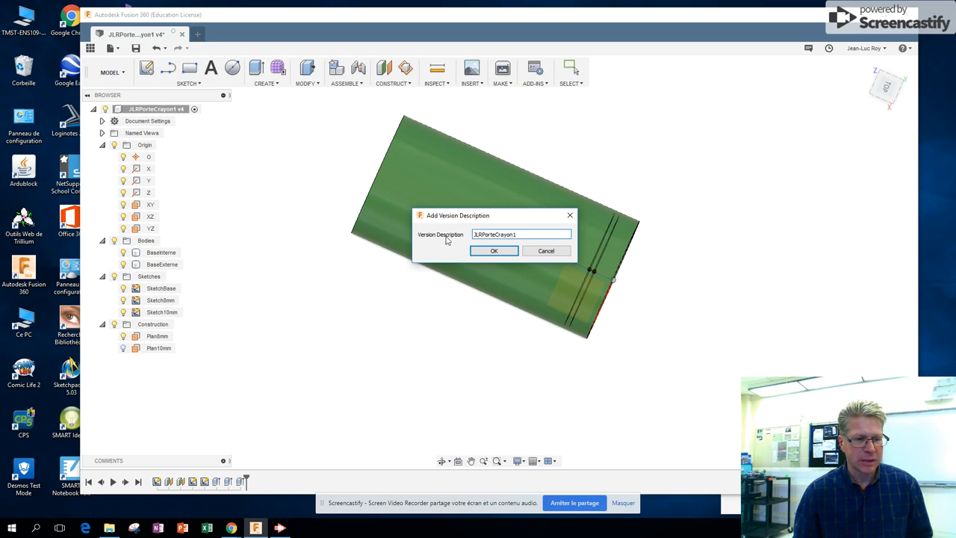
left_click(494, 252)
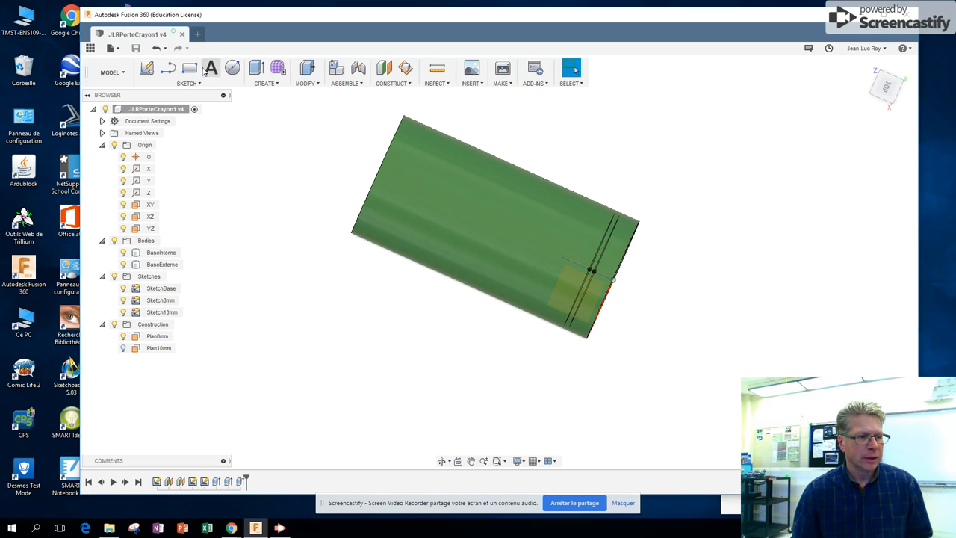